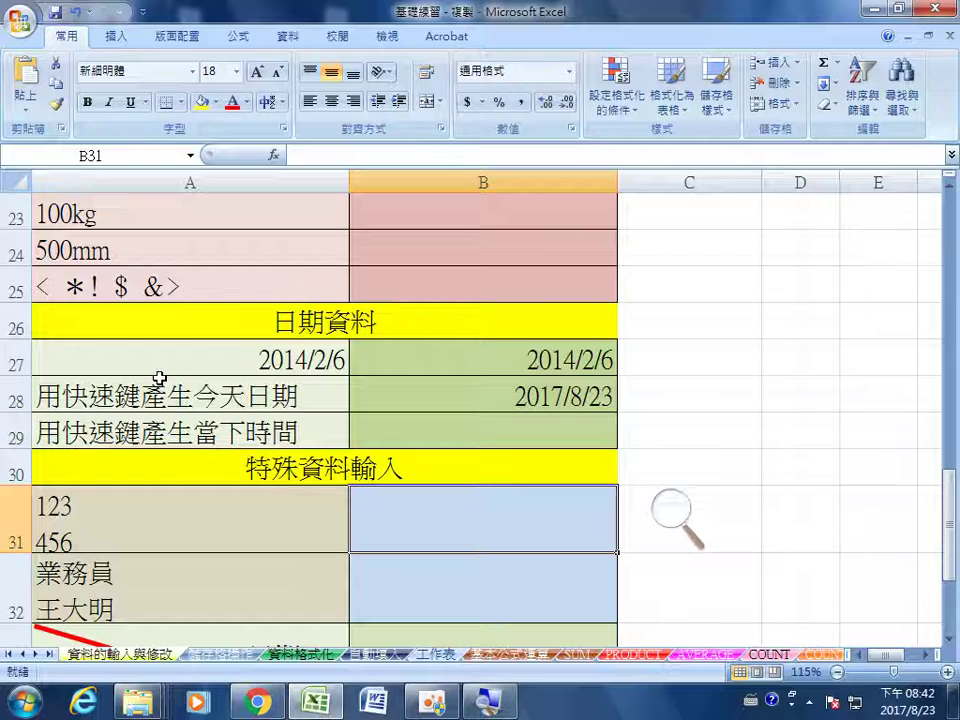
- Enter 123 and 456 on two separate lines within cell B31
scroll(160, 377, down, 1)
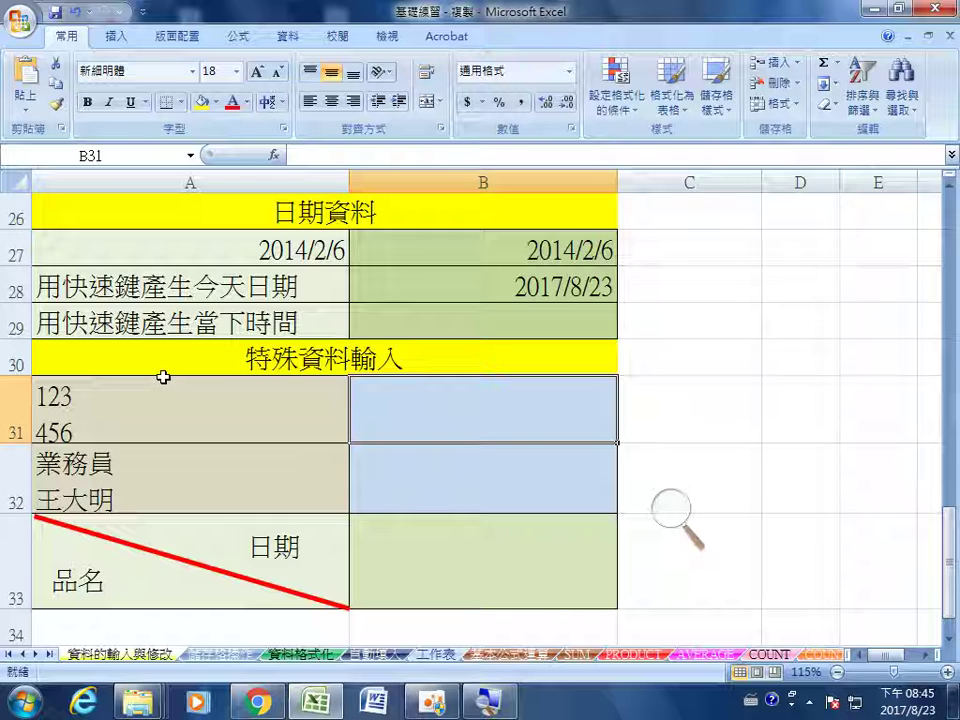
click(497, 476)
click(506, 420)
text(123)
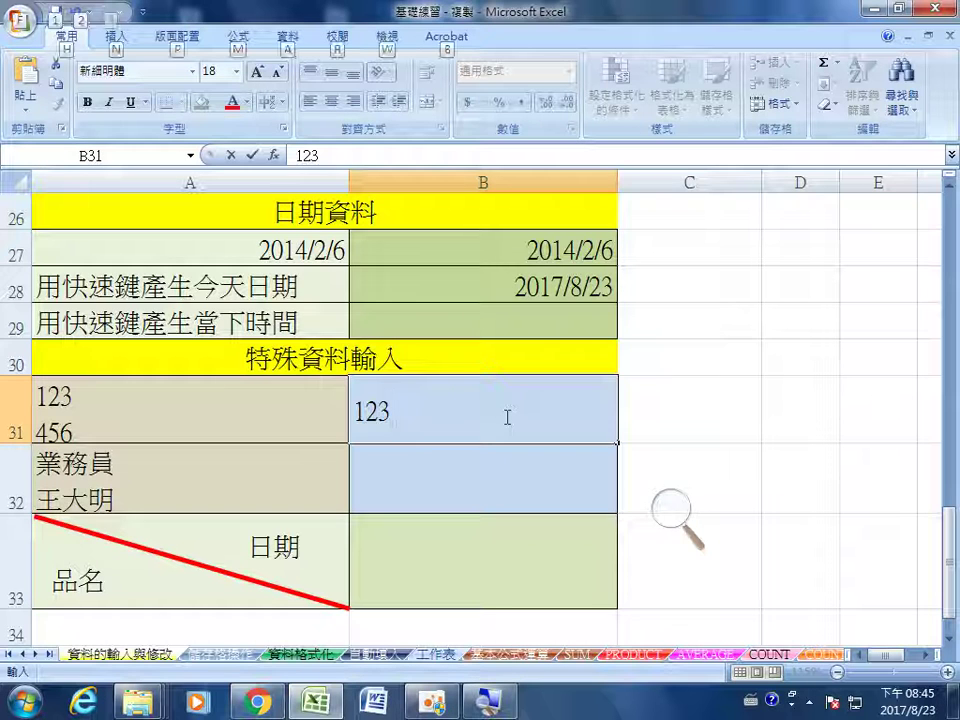
key(alt+Return)
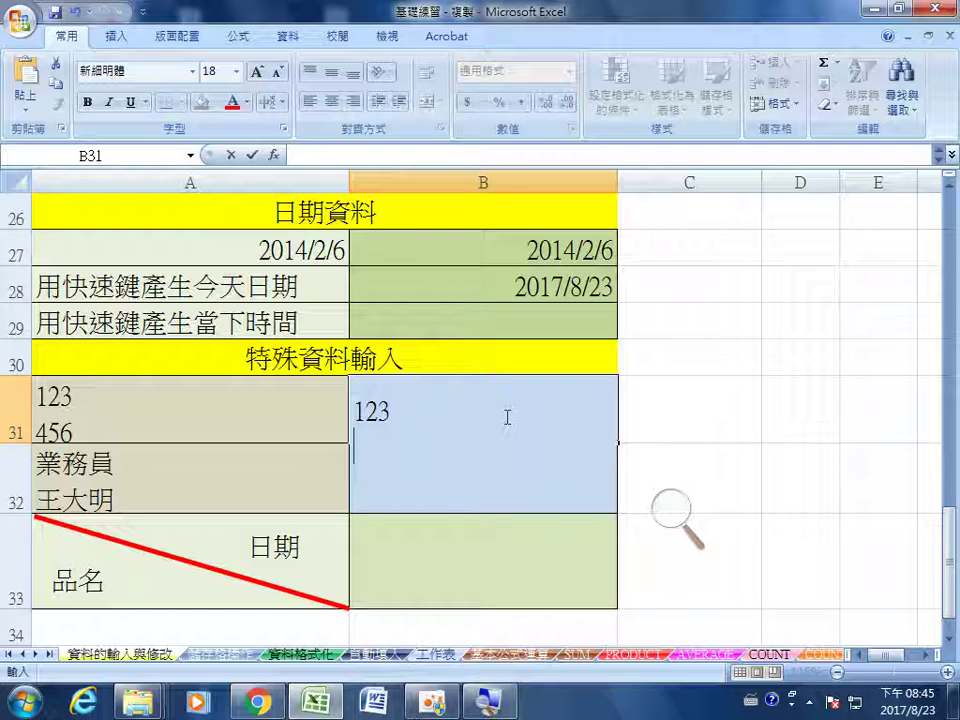
text(456)
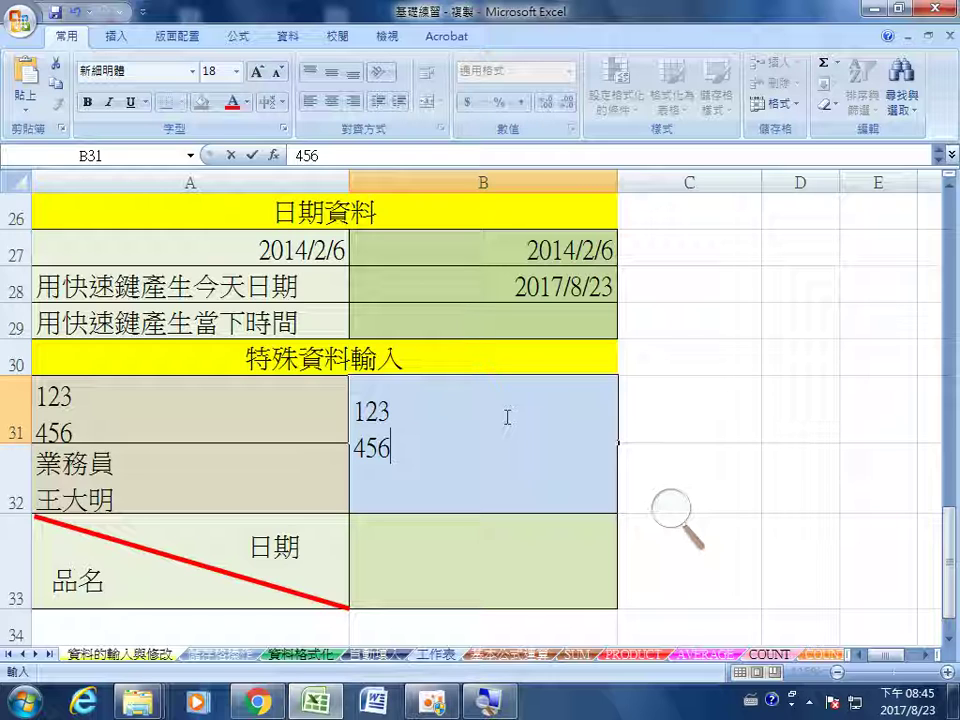
key(Return)
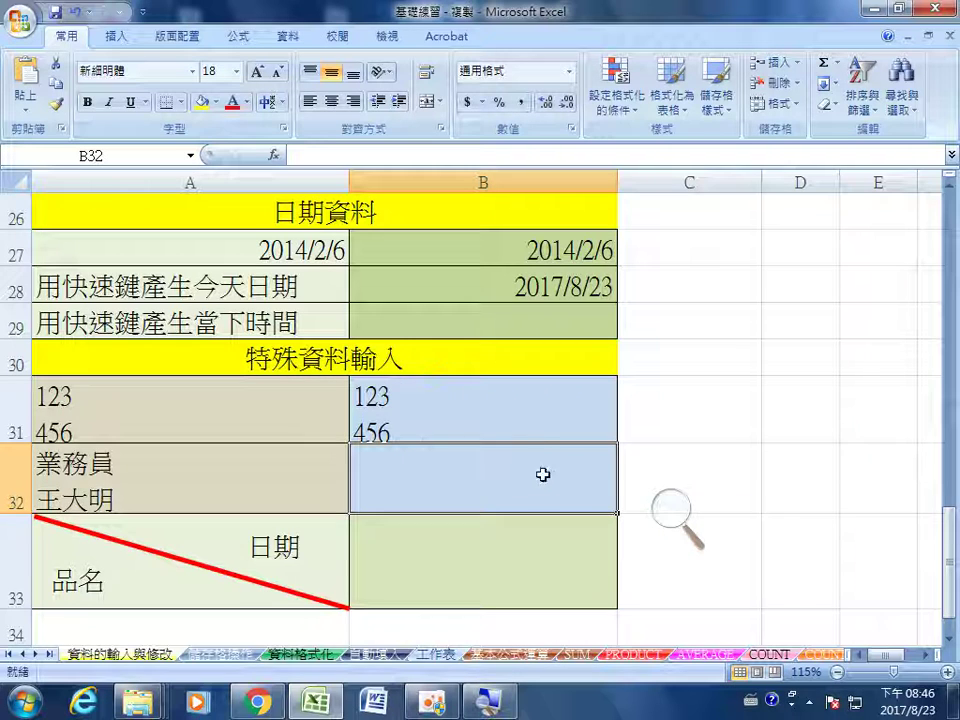
- Clear cell B31 and re-enter 123 and 456 in it, separated by a line break
click(470, 411)
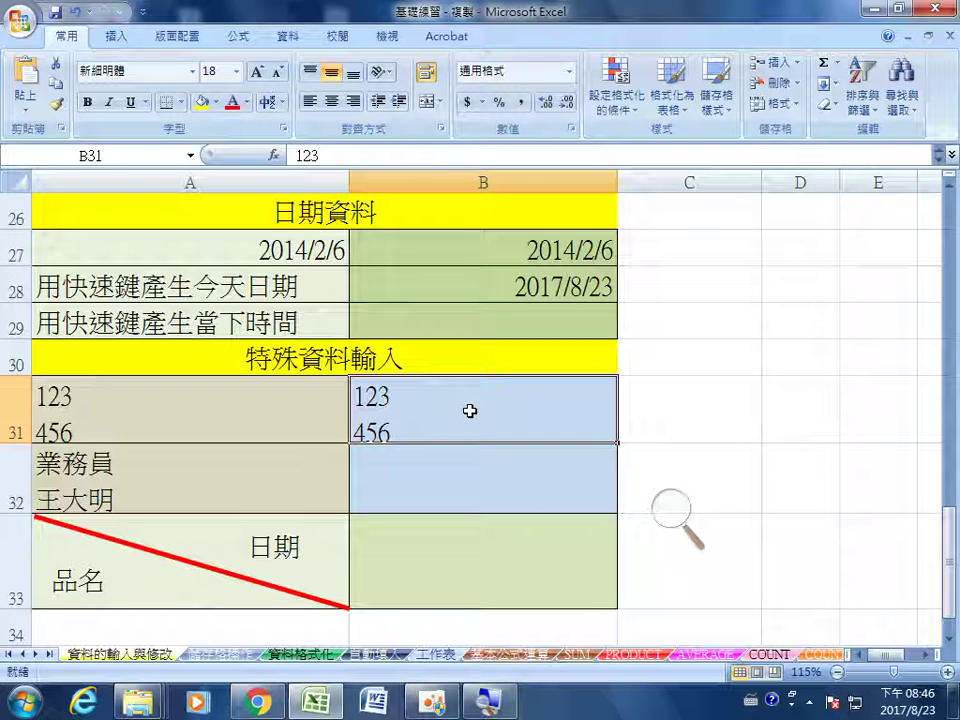
key(Delete)
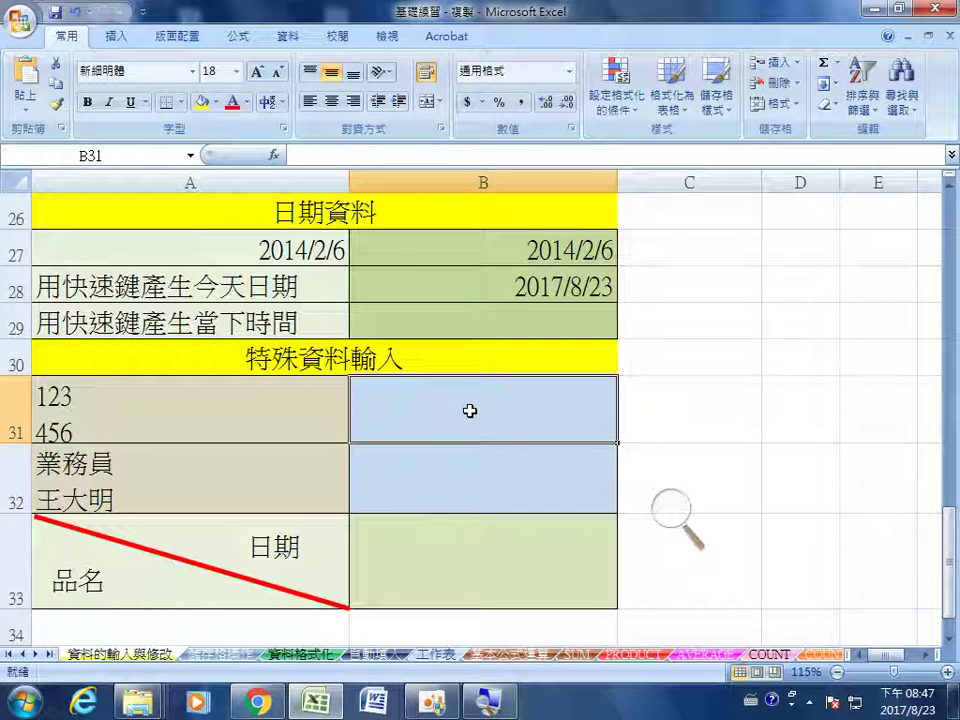
text(123)
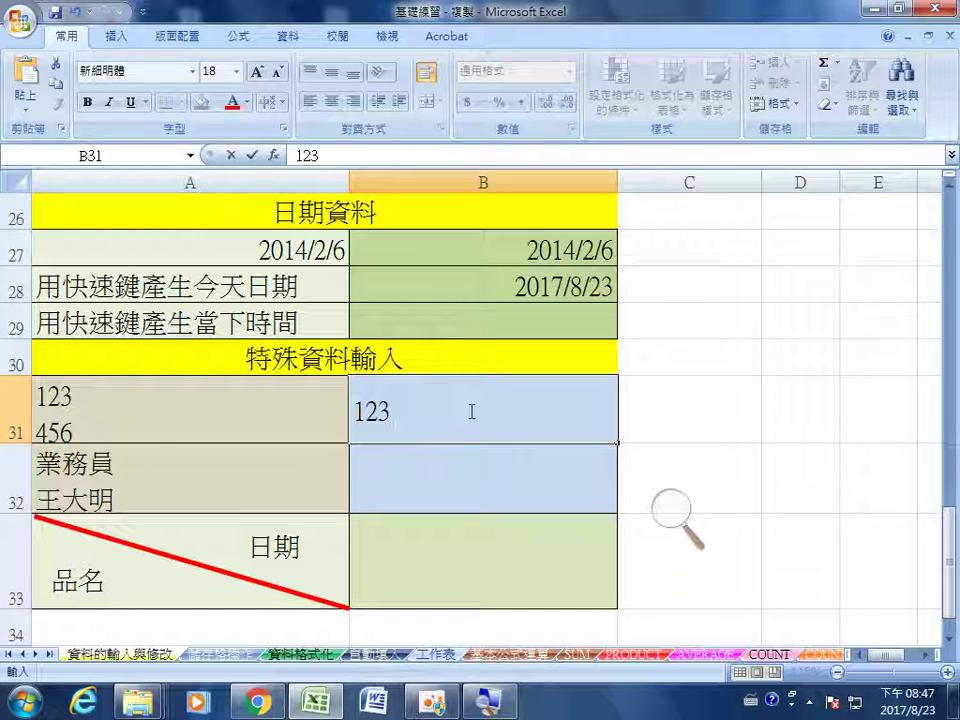
key(alt)
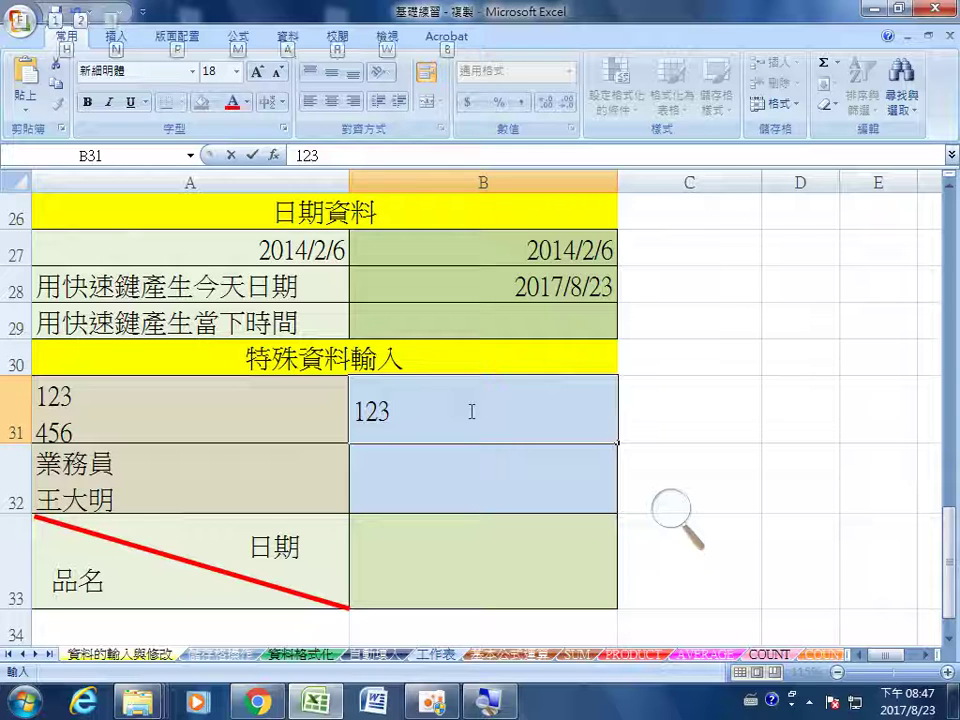
key(alt+Return)
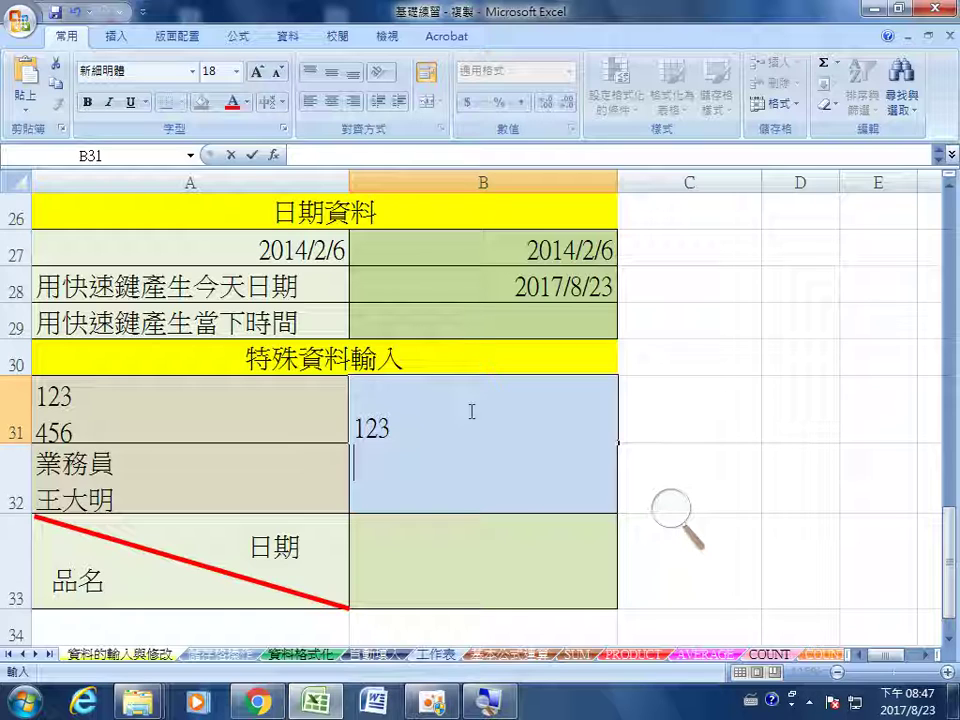
text(456)
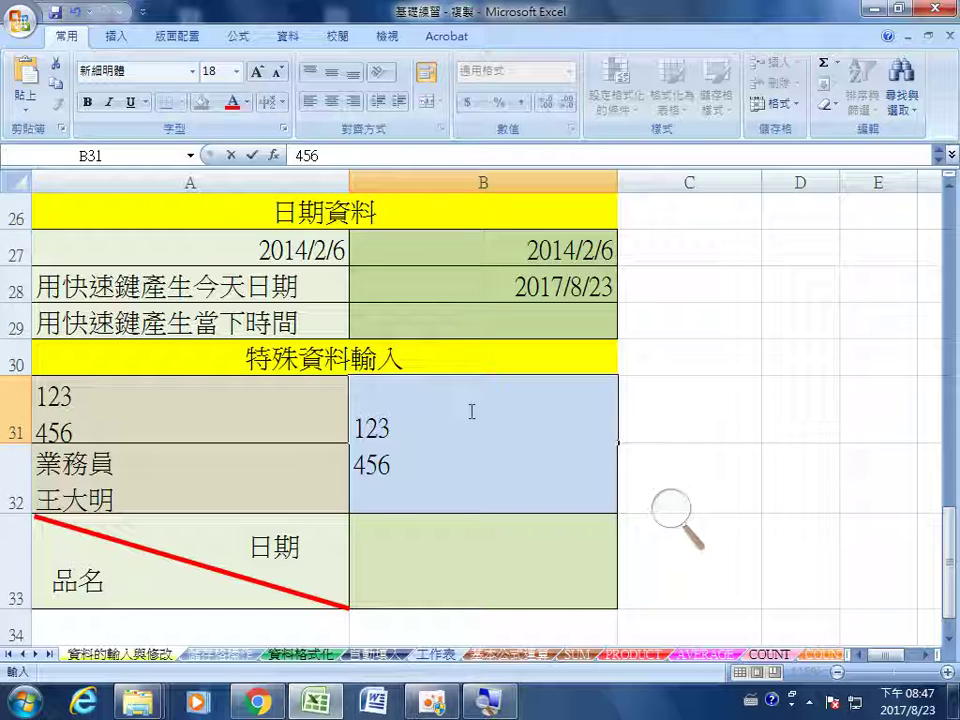
key(Return)
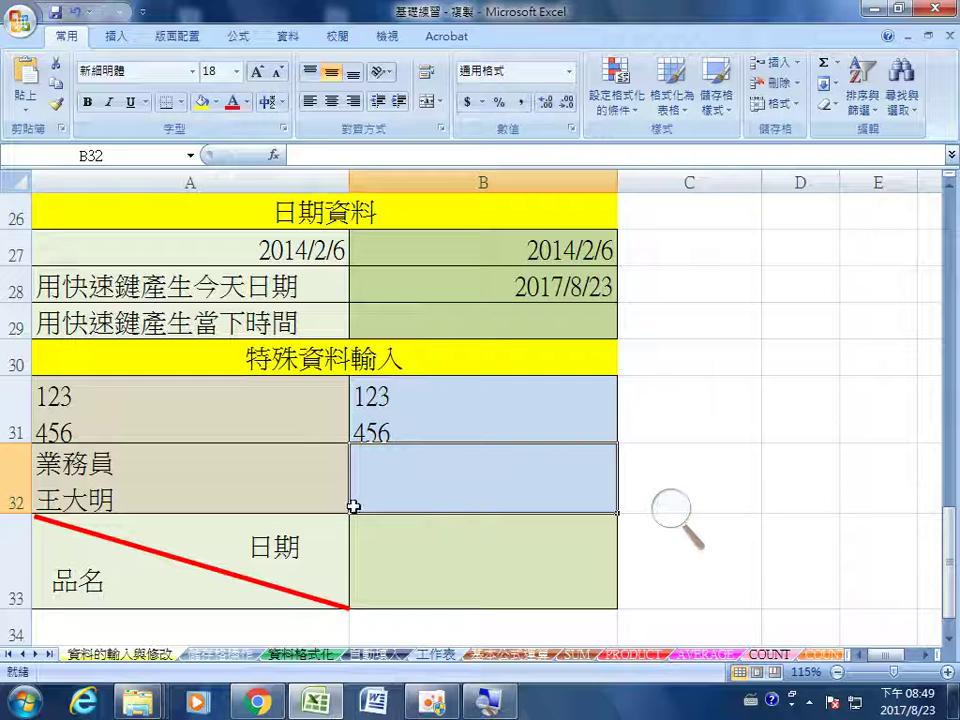
- Select the empty cell B33 beside the 品名/日期 diagonal header example
click(411, 550)
scroll(420, 560, down, 3)
scroll(450, 460, up, 2)
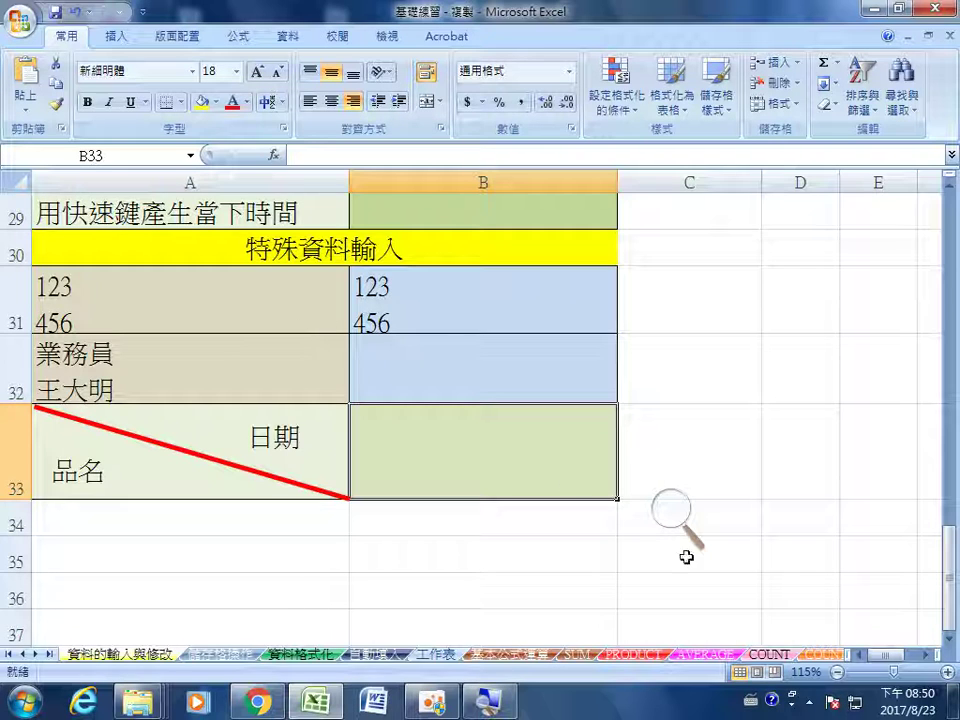
click(671, 514)
click(690, 526)
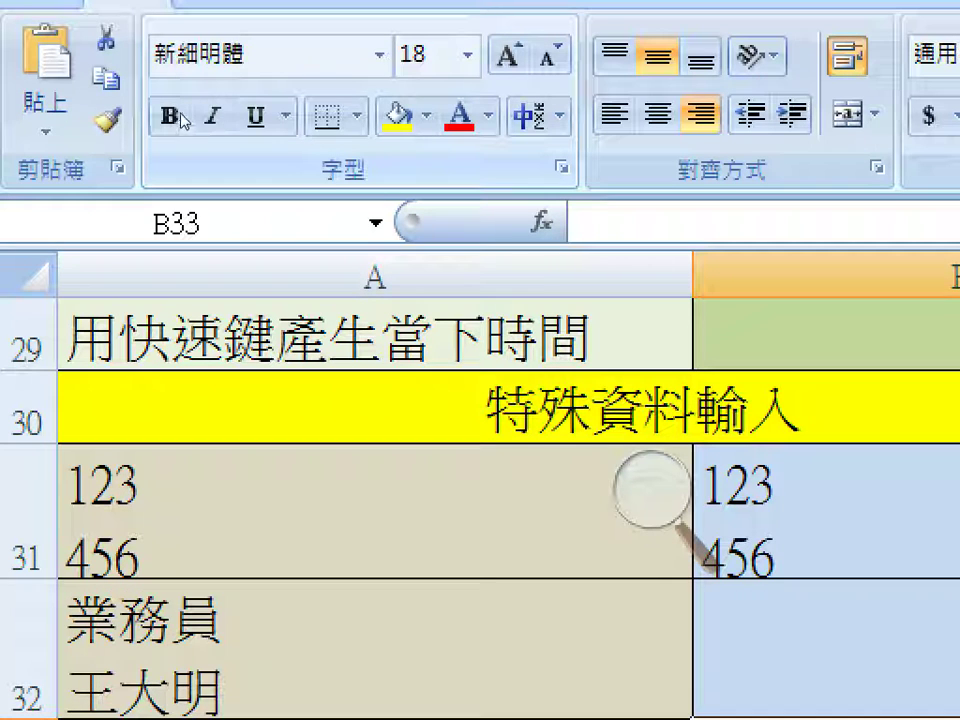
- Look through the border options for cell B33 and open the full border settings (其他框線)
click(357, 116)
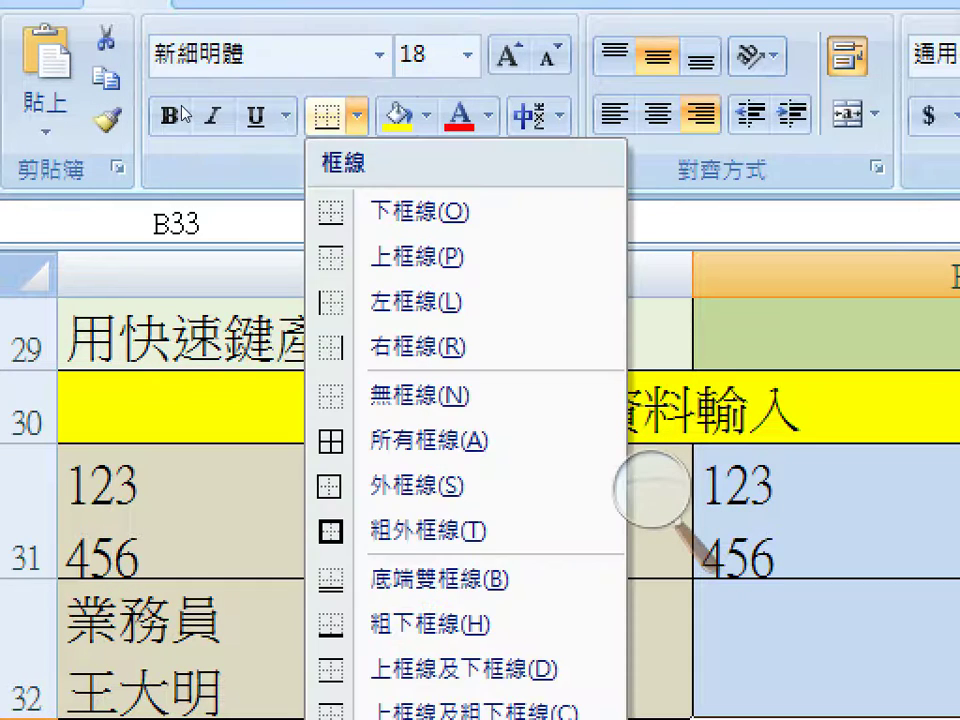
key(Down)
key(Down)
key(Down)
key(Down)
key(Down)
key(Down)
key(Down)
key(Down)
key(Down)
key(Down)
key(Down)
key(Down)
key(Down)
key(Down)
key(Down)
key(Down)
key(Down)
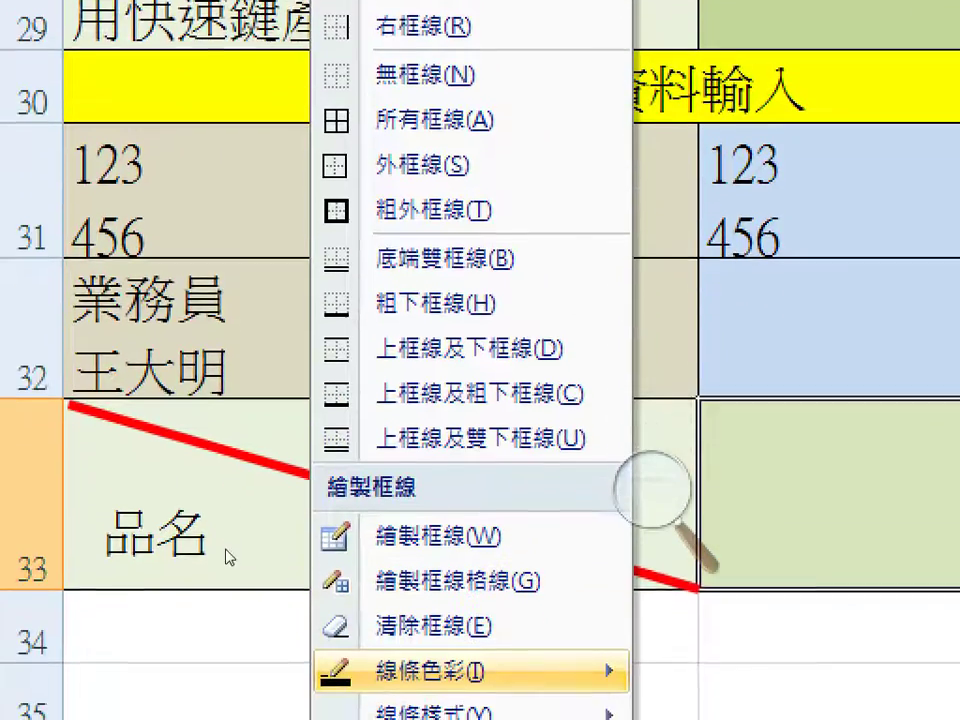
key(Down)
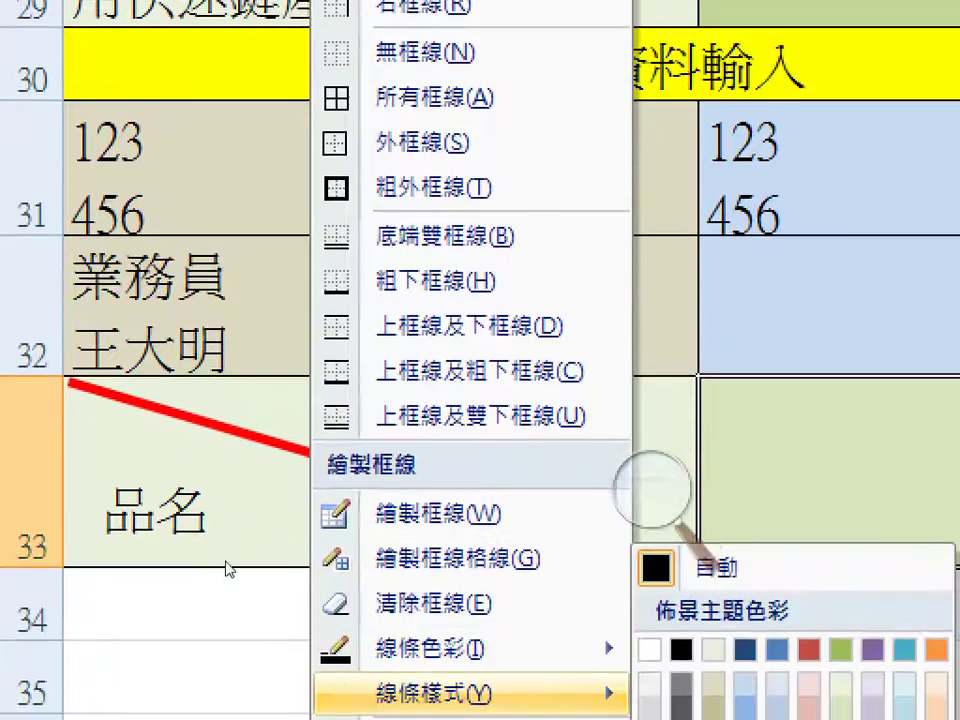
key(Down)
key(Up)
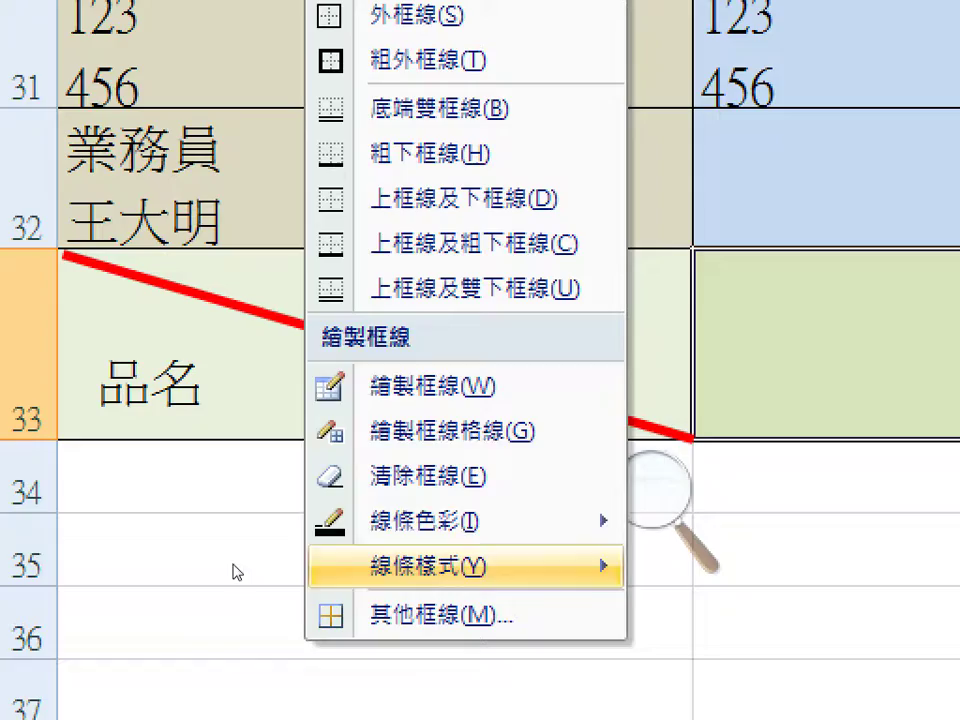
key(Up)
key(Up)
key(Up)
key(Up)
key(Up)
key(Up)
key(Up)
key(Up)
key(Up)
key(Up)
key(Up)
key(Up)
key(Up)
key(Up)
key(Up)
key(Up)
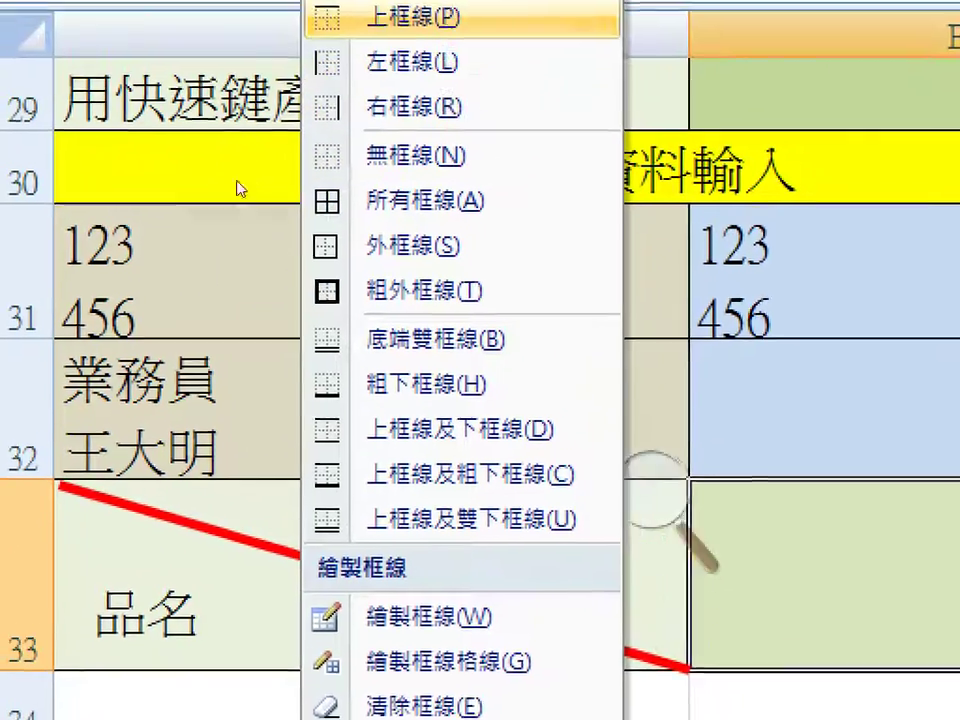
key(Up)
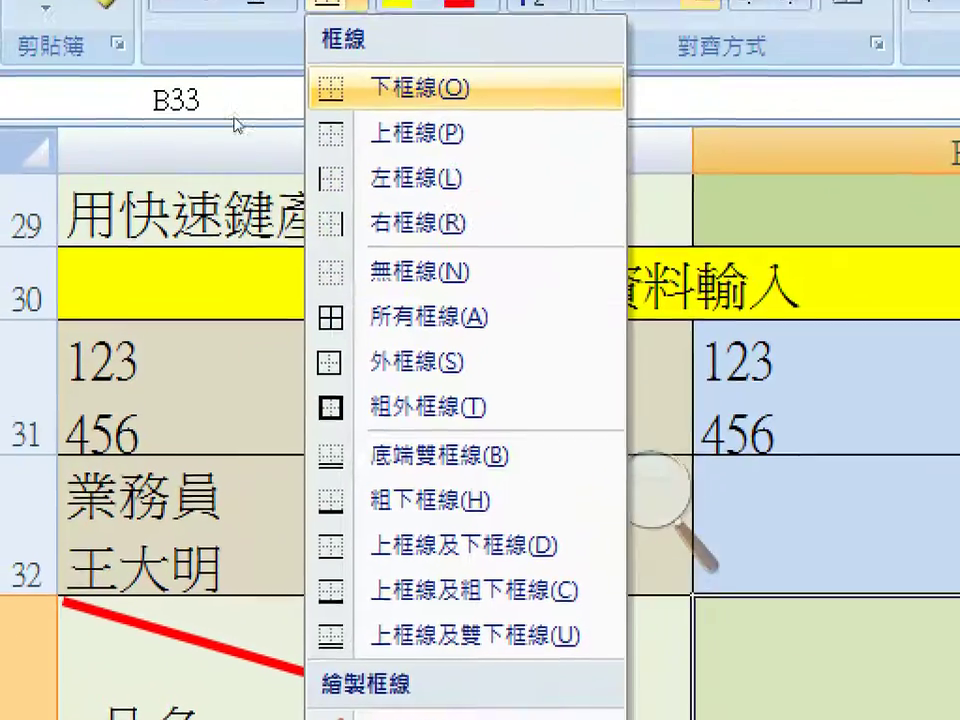
key(Down)
key(Down)
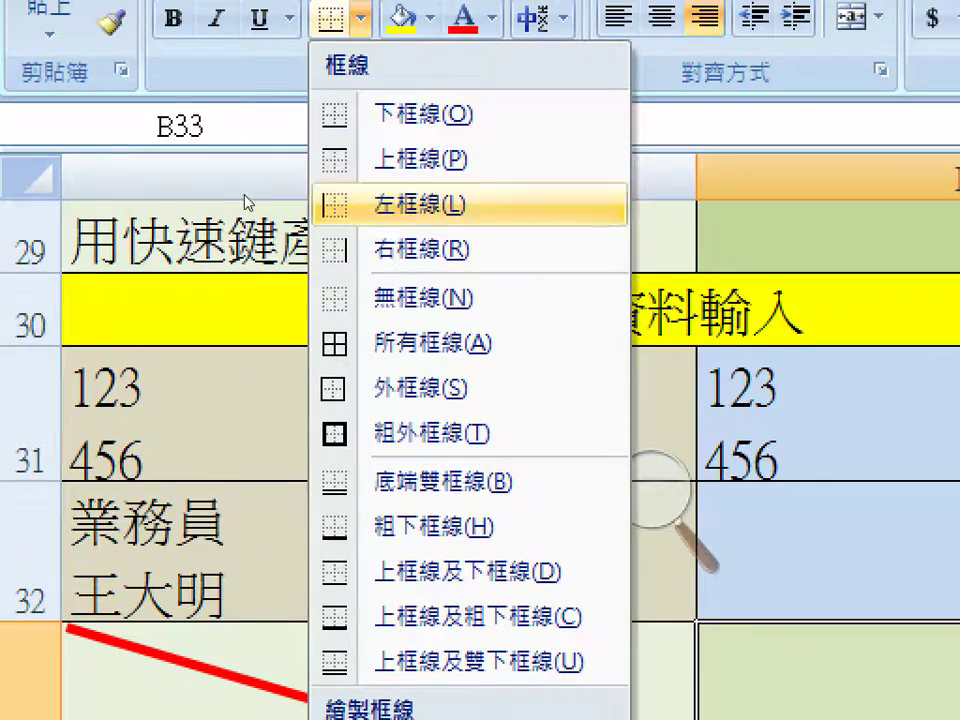
key(Down)
key(Down)
key(Down)
key(Down)
key(Down)
key(Down)
key(Down)
key(Down)
key(Down)
key(Down)
key(Down)
key(Down)
key(Down)
key(Down)
key(Down)
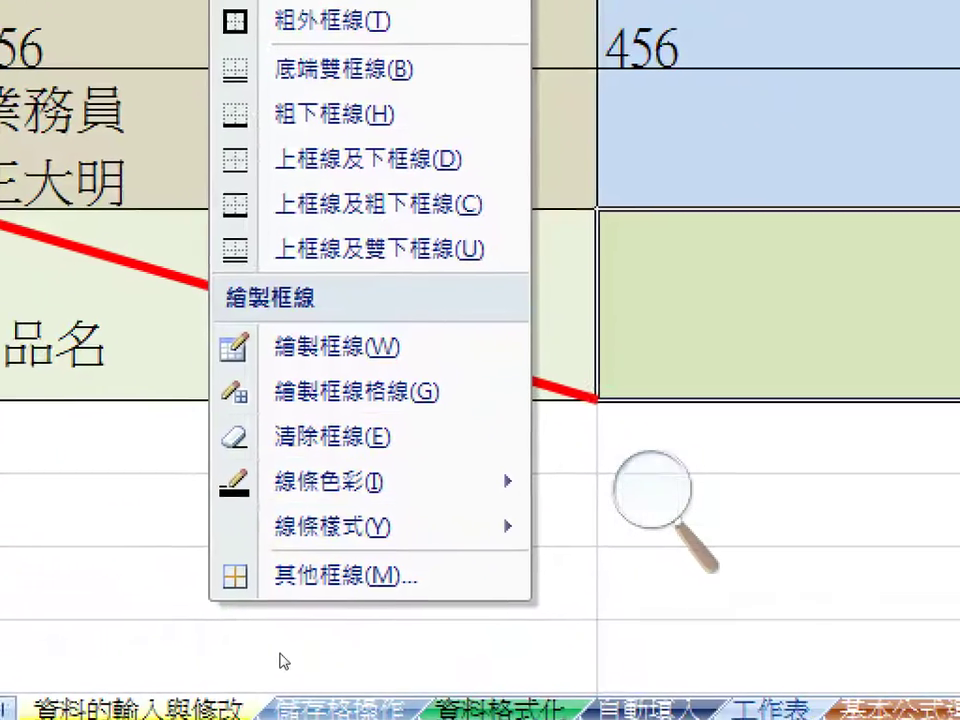
key(Down)
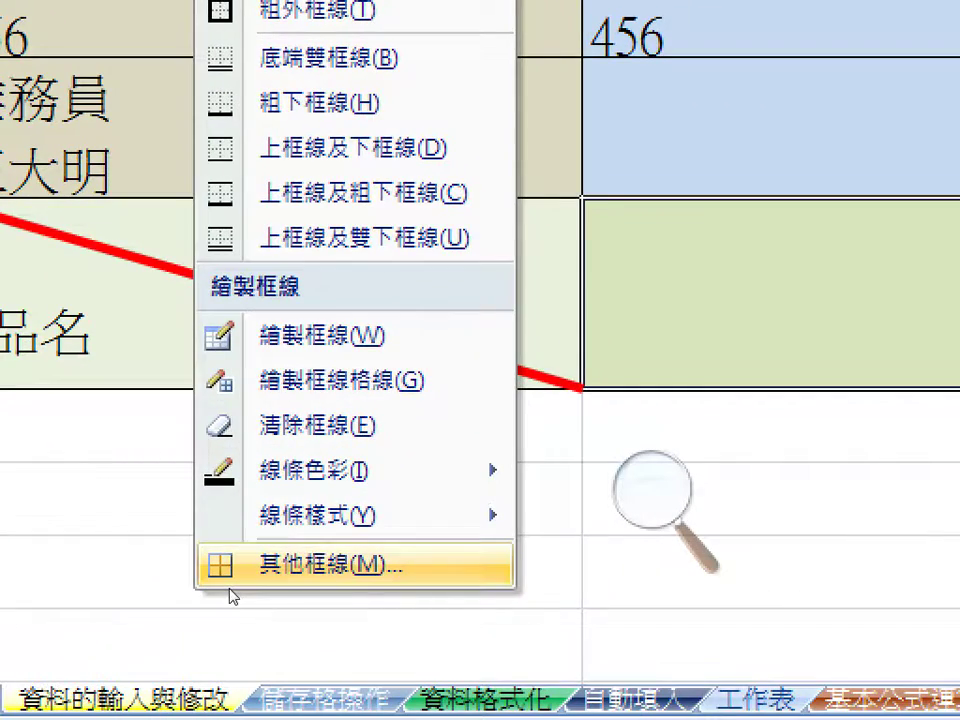
key(Escape)
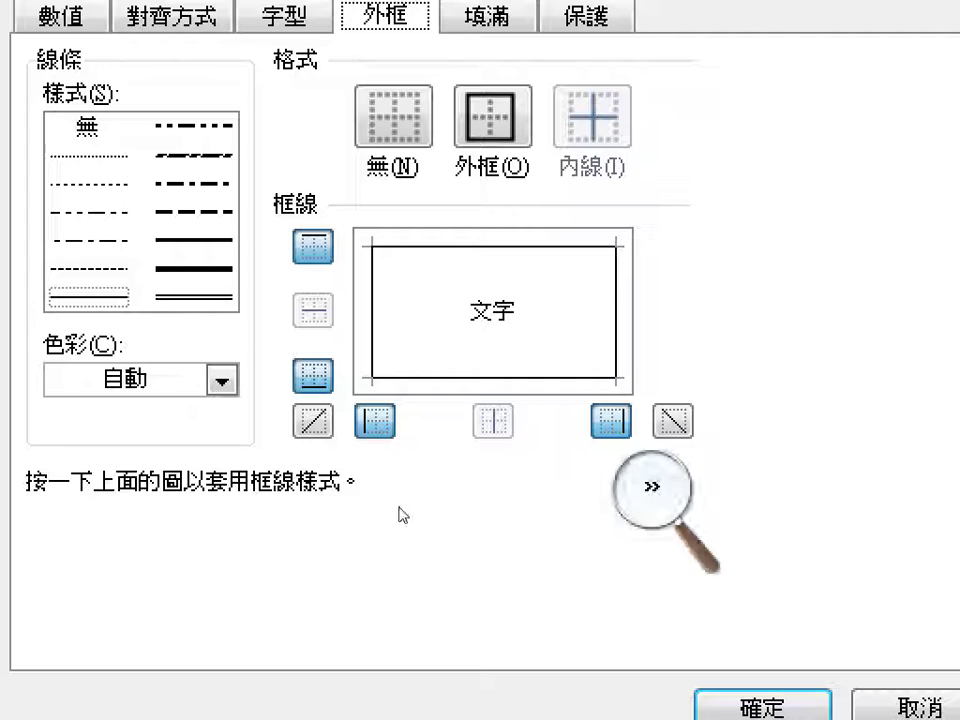
- Try a downward diagonal border on cell B33, remove it again and select the thickest solid line style
key(Tab)
key(space)
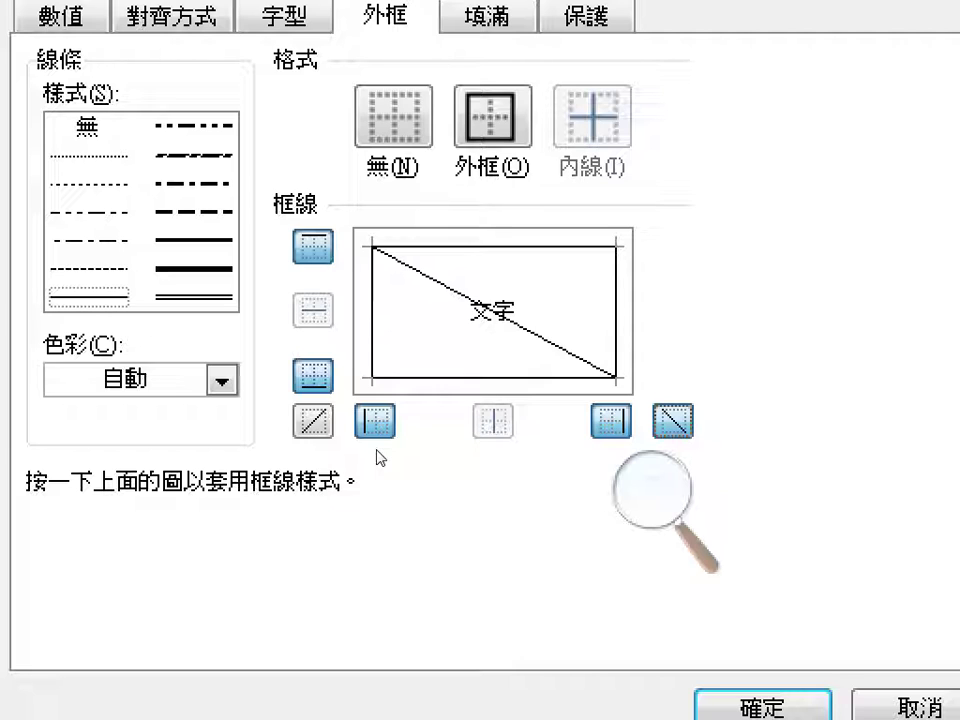
key(space)
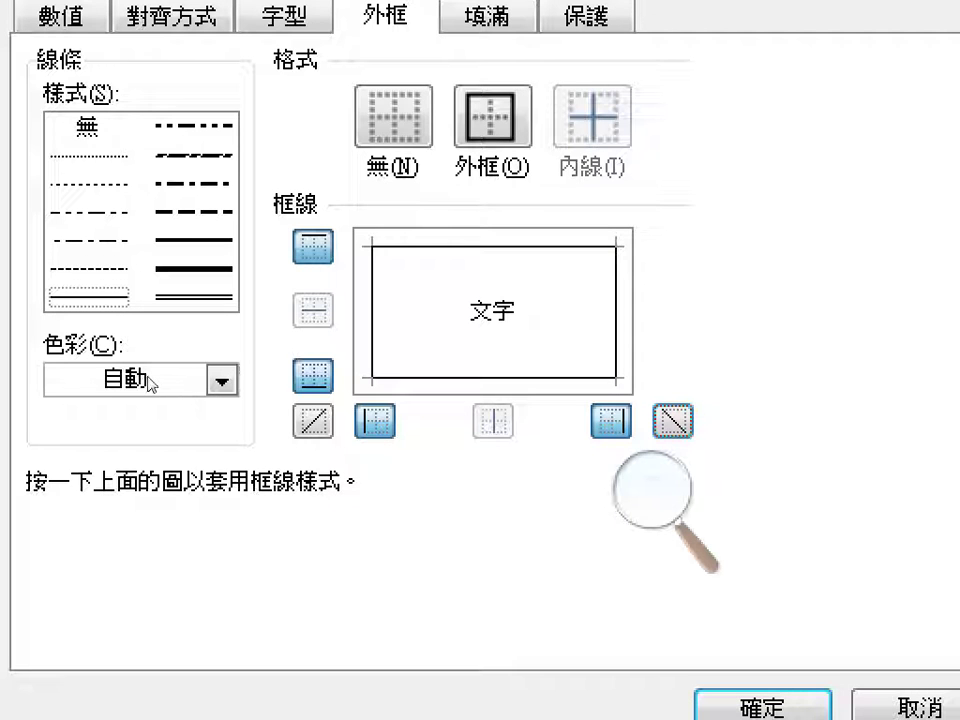
click(194, 268)
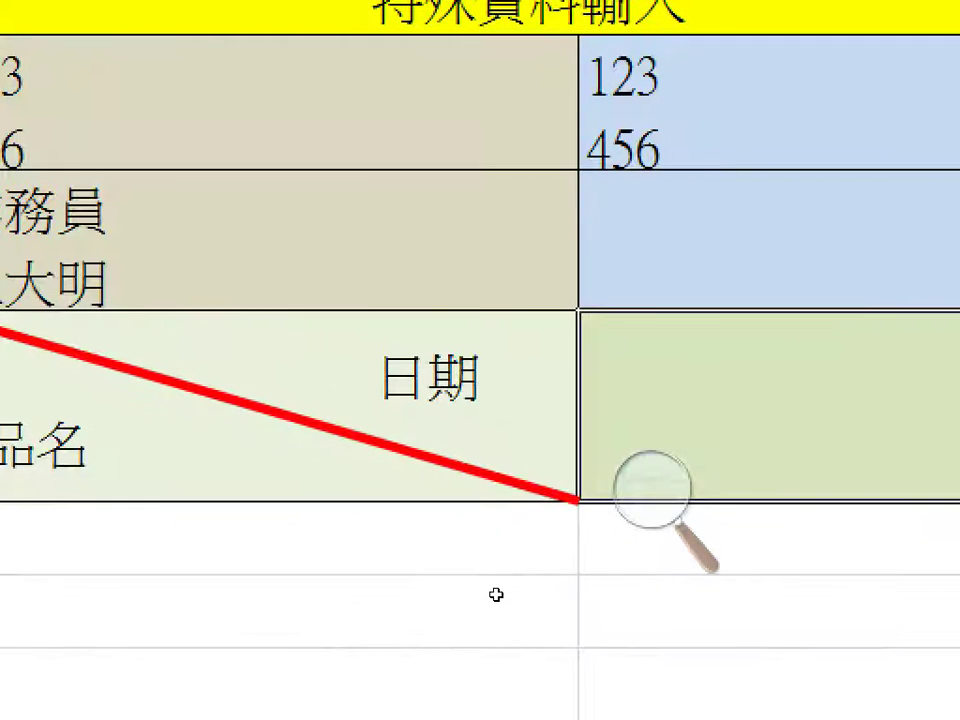
click(703, 447)
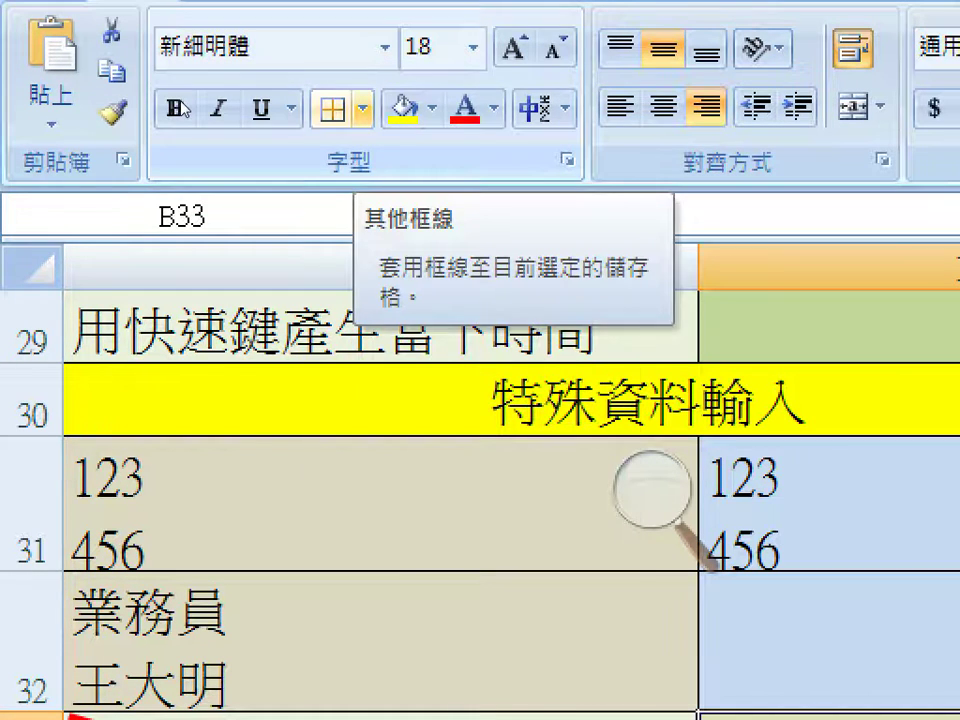
- Open the full border settings (其他框線) for cell B33
click(362, 108)
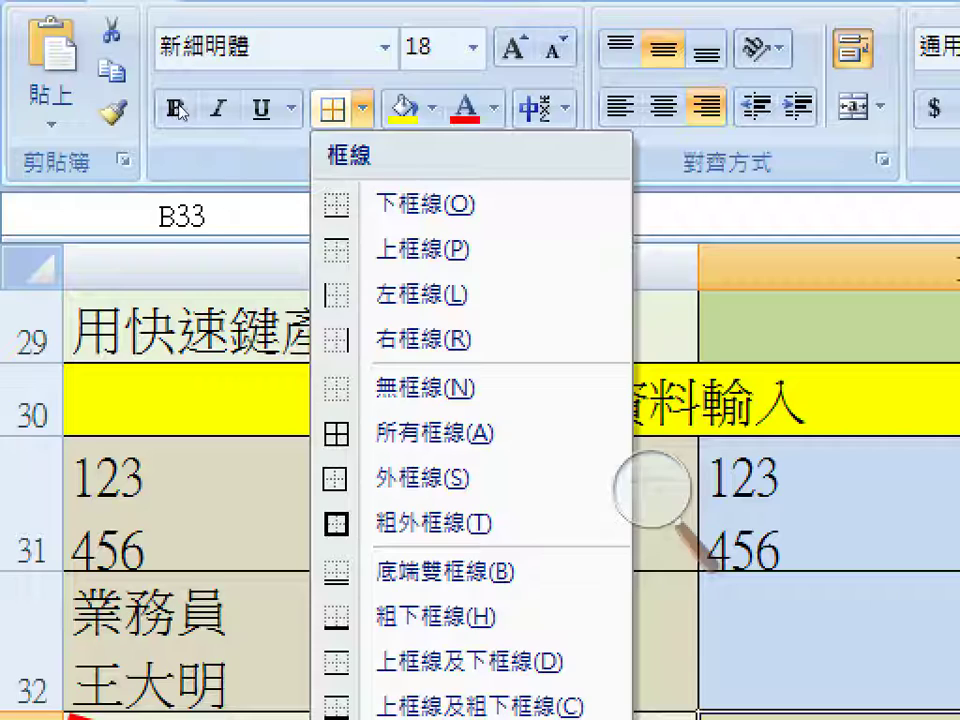
key(Down)
key(Down)
key(Down)
key(Down)
key(Down)
key(Down)
key(Down)
key(Down)
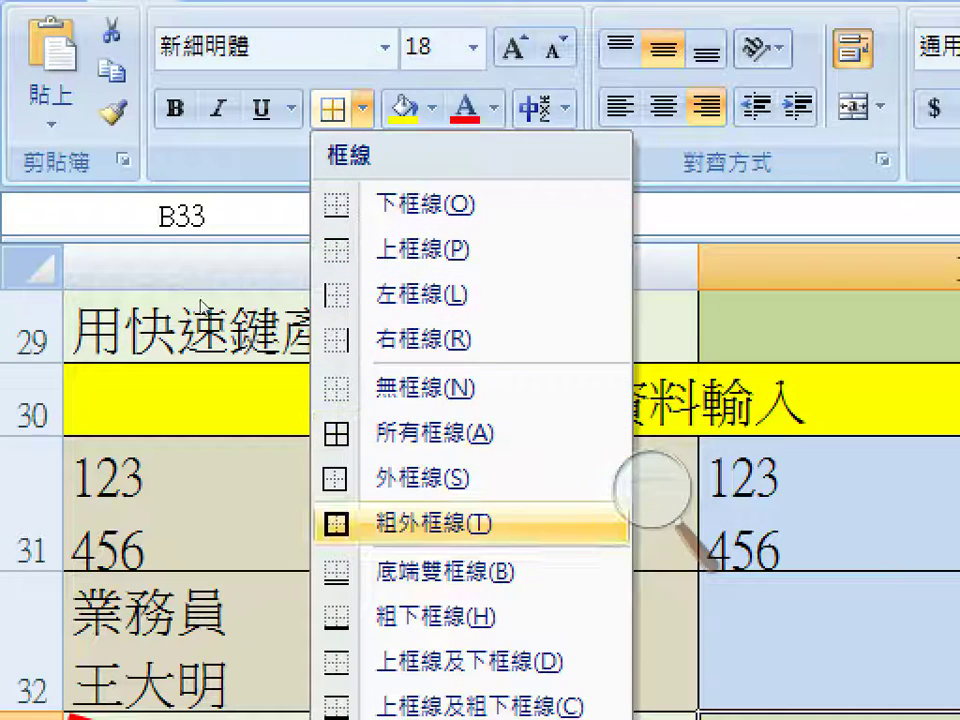
key(Down)
key(Down)
key(Down)
key(Down)
key(Down)
key(Down)
key(Down)
key(Down)
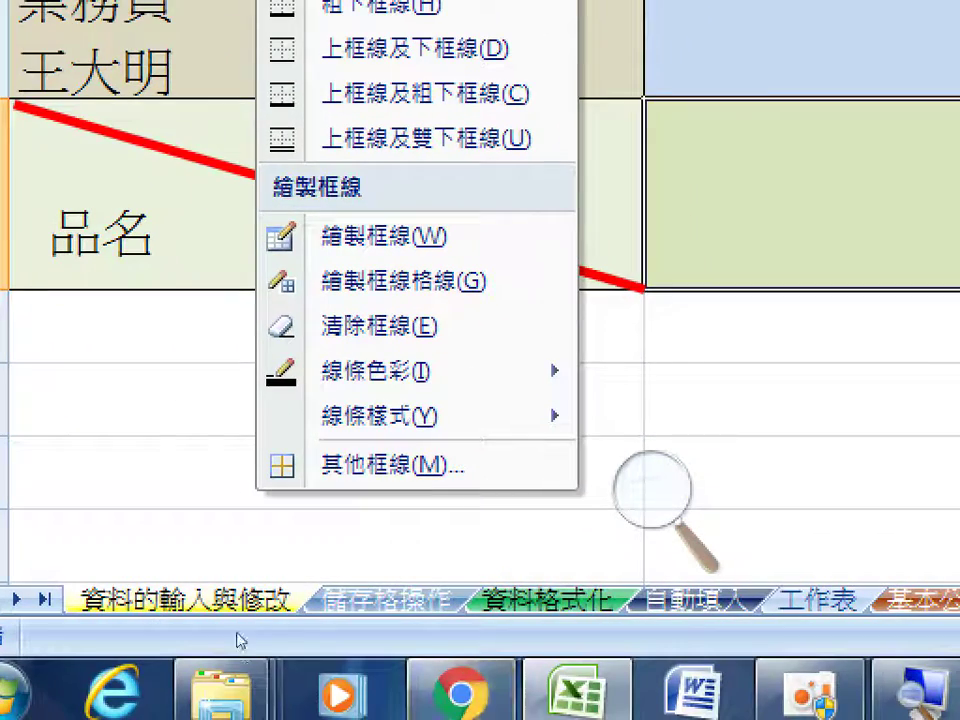
key(Down)
key(Down)
key(Down)
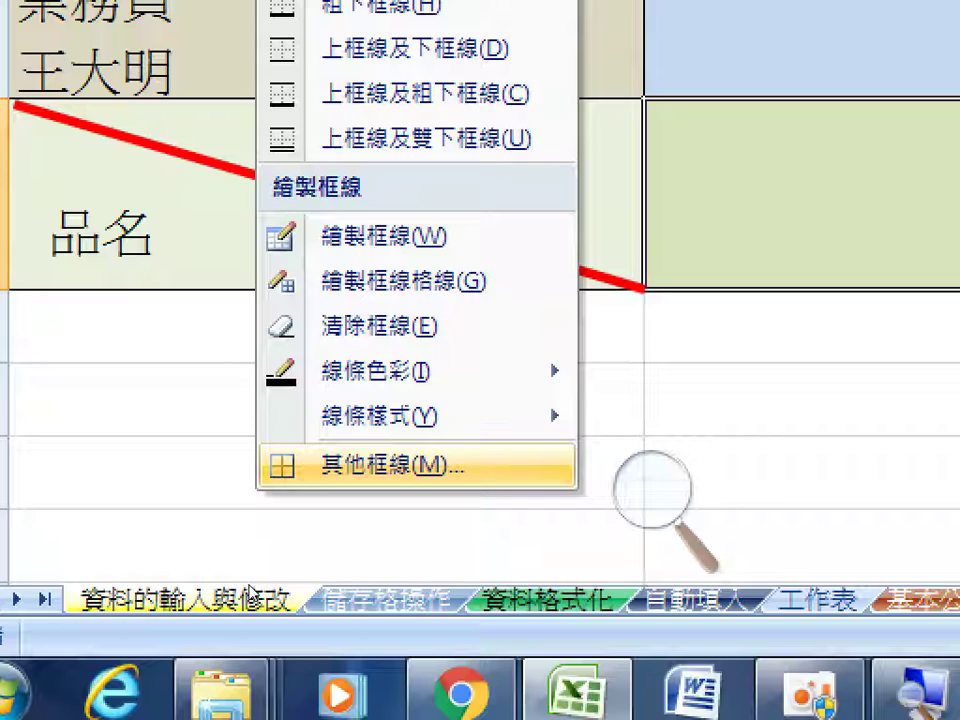
key(Return)
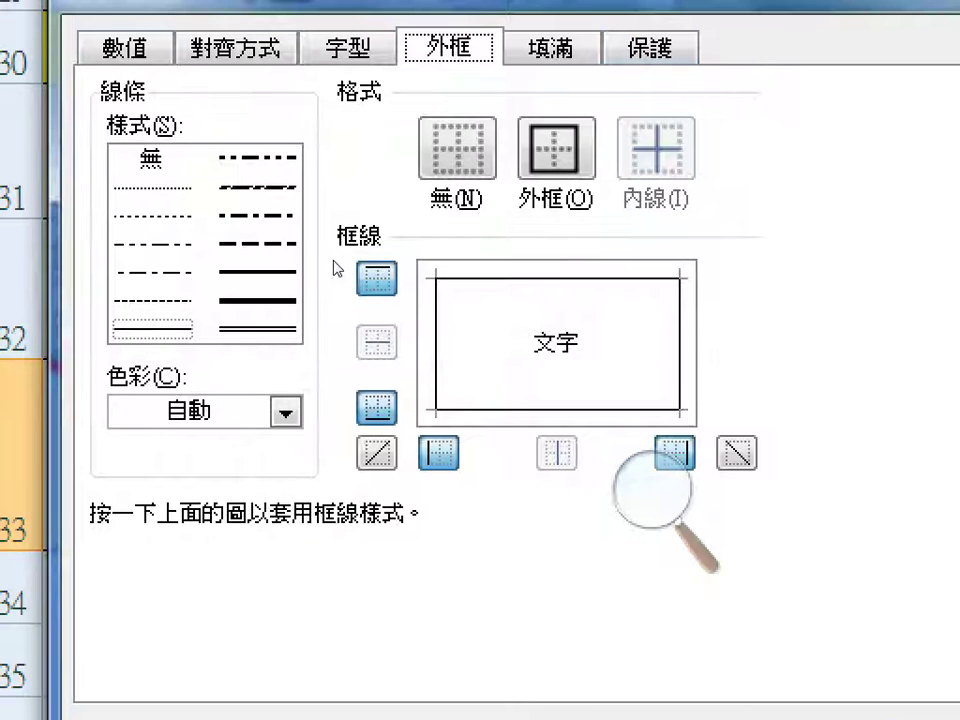
- Apply a red downward diagonal border in the thickest solid line style to cell B33
click(257, 299)
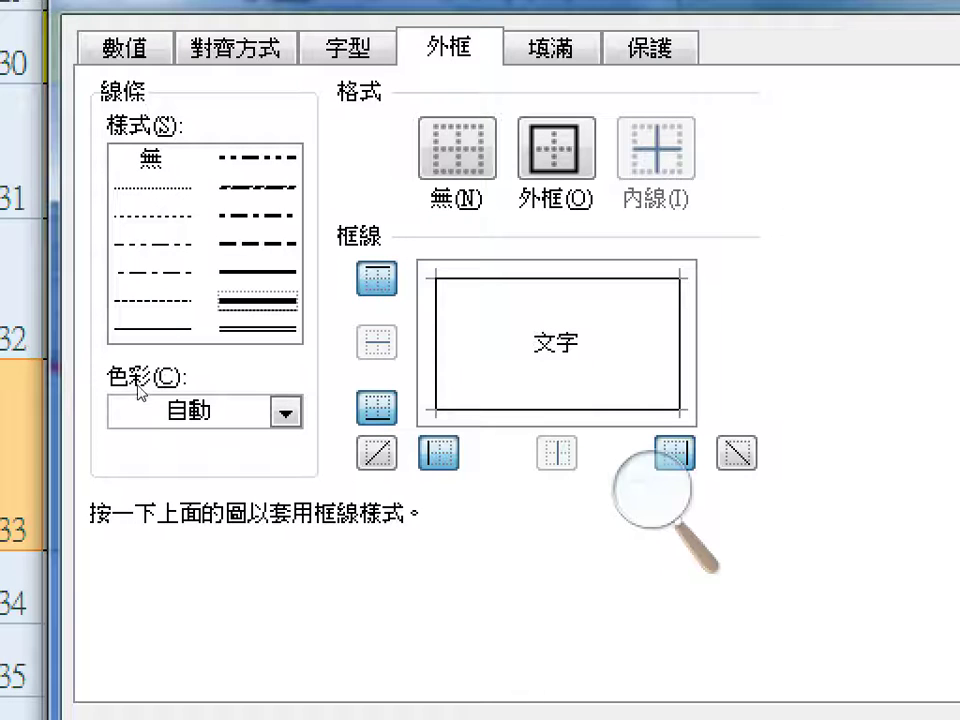
click(123, 426)
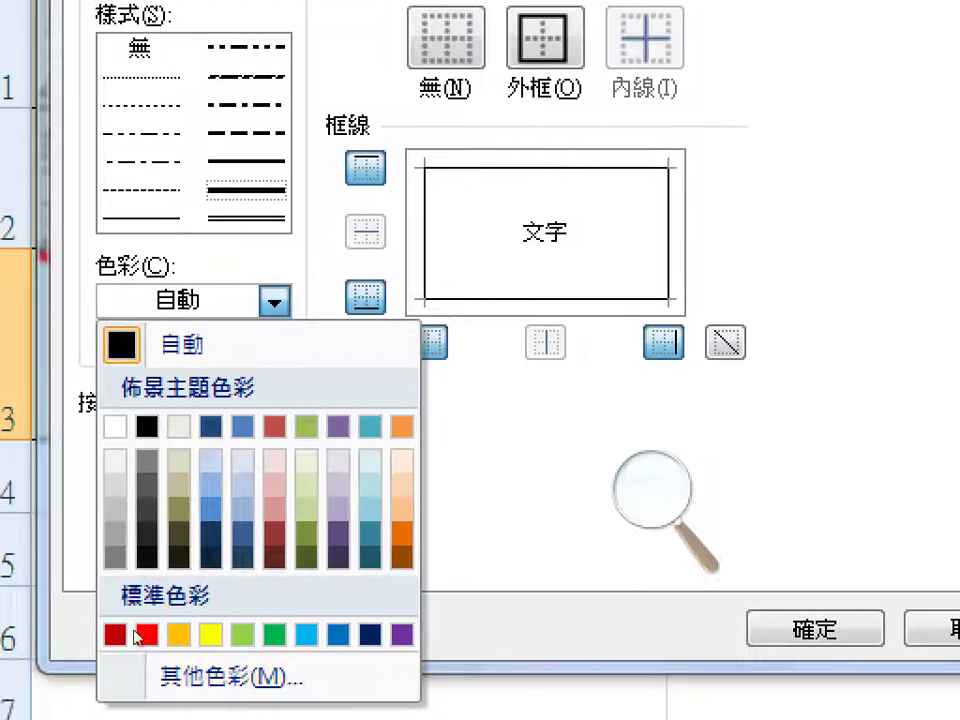
key(Up)
key(Up)
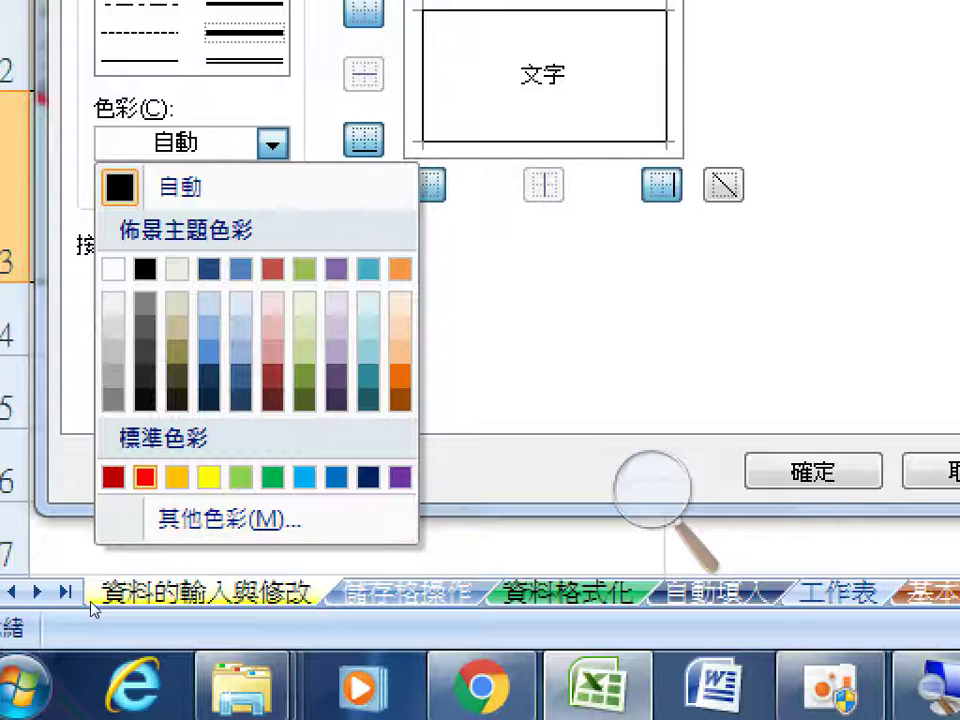
key(Return)
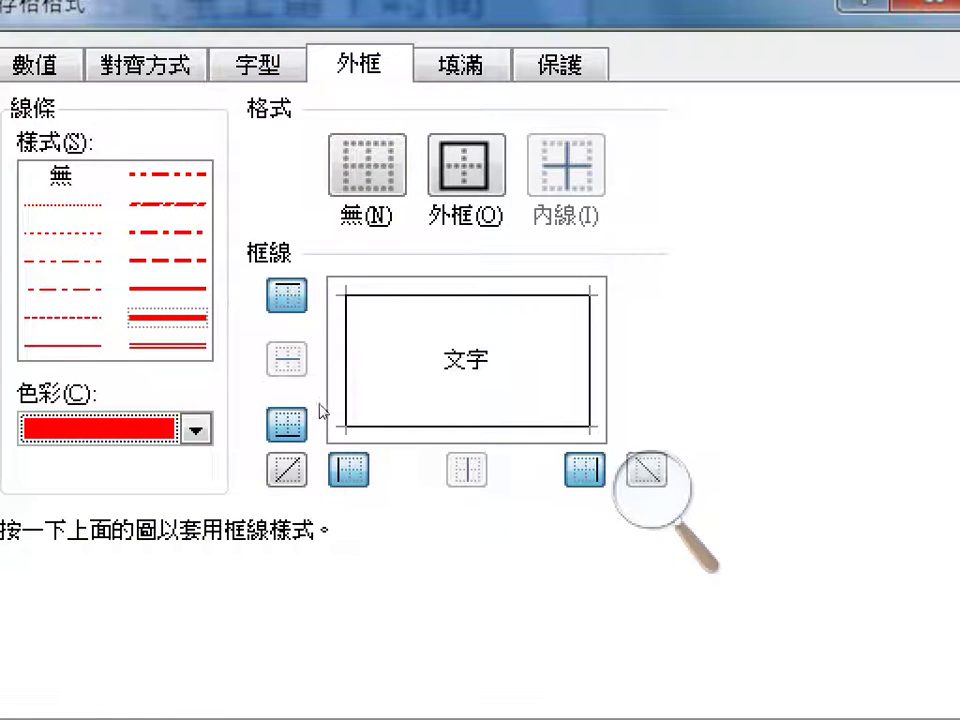
click(645, 478)
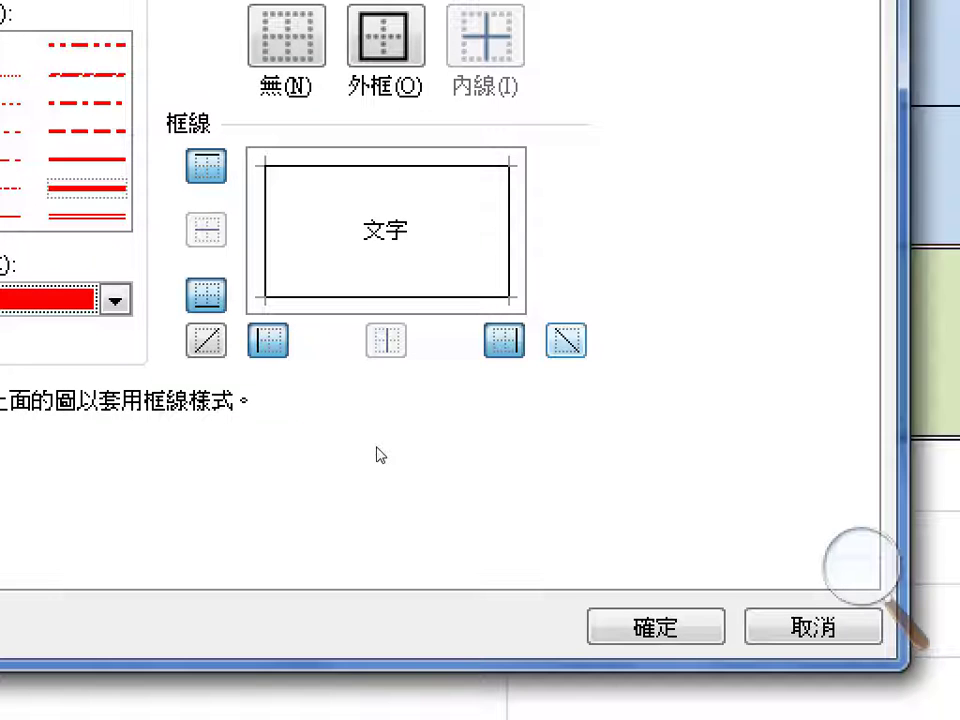
key(space)
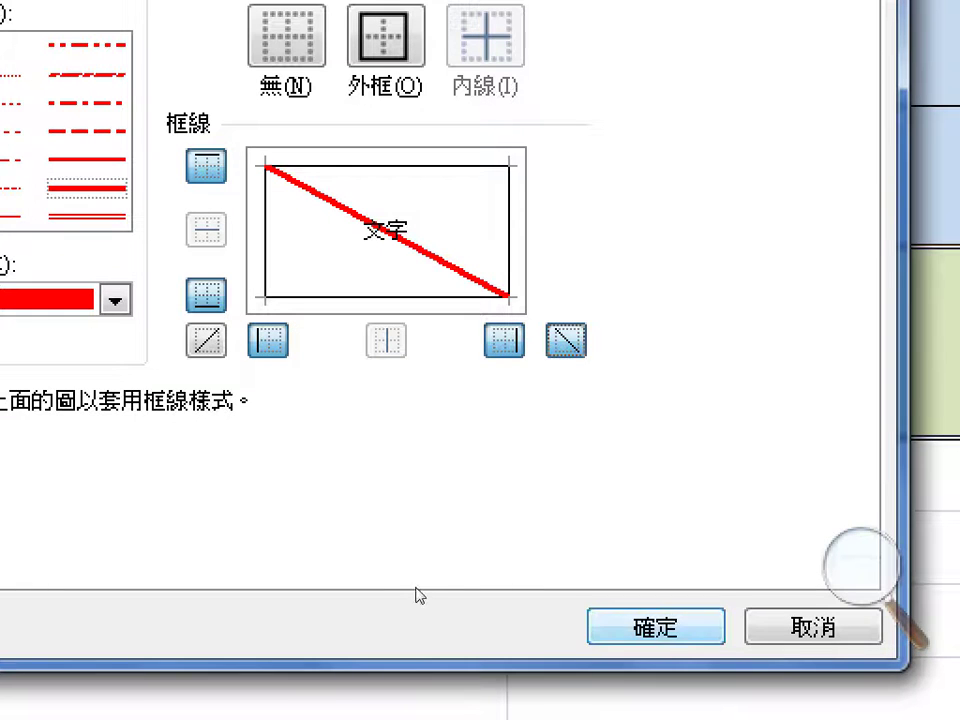
key(Tab)
key(Return)
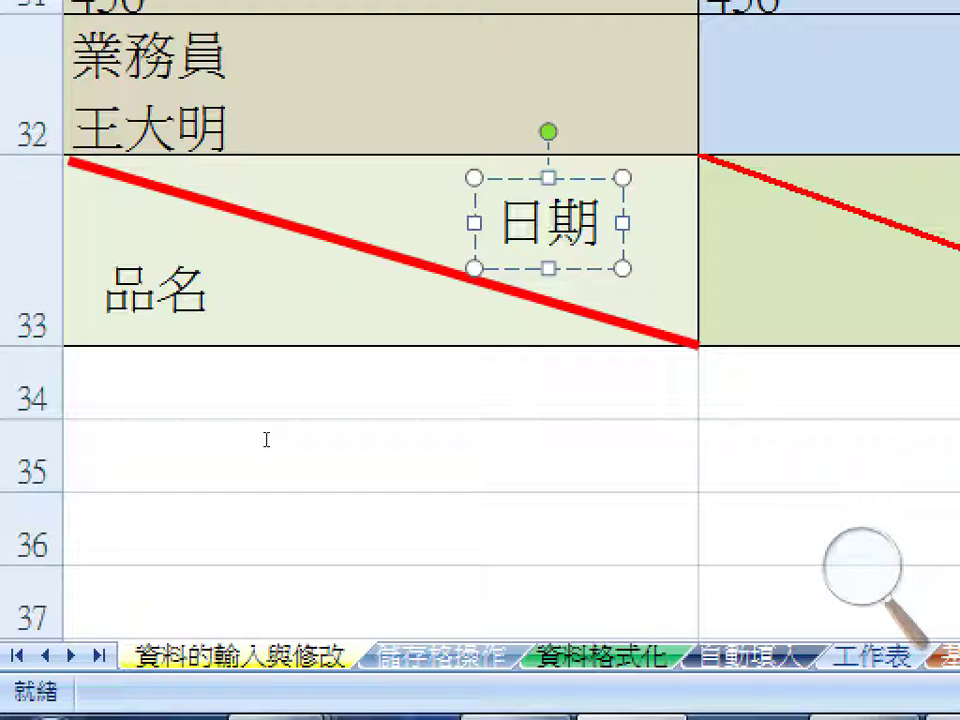
- Examine the 日期 and 品名 text boxes in the example cell A33 and move the 品名 box slightly up and to the right
key(Escape)
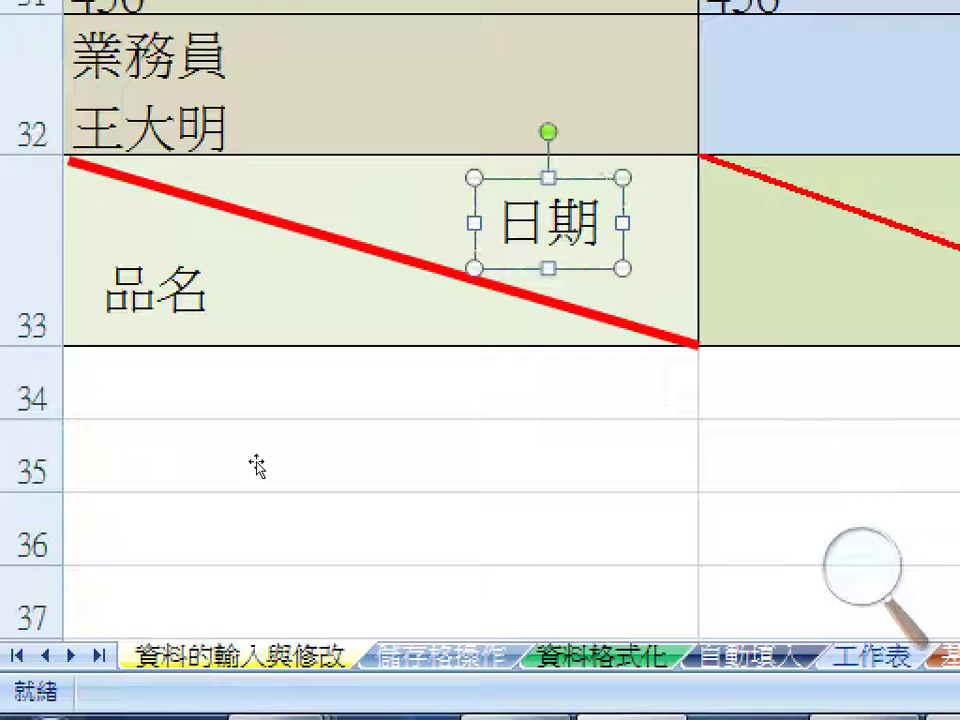
key(Tab)
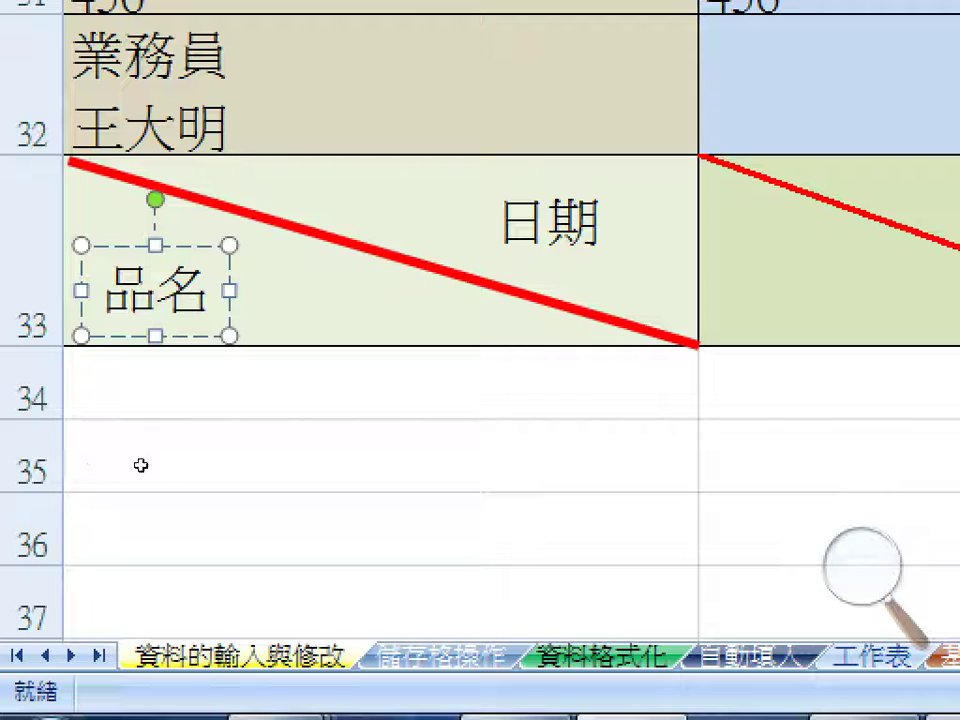
key(Tab)
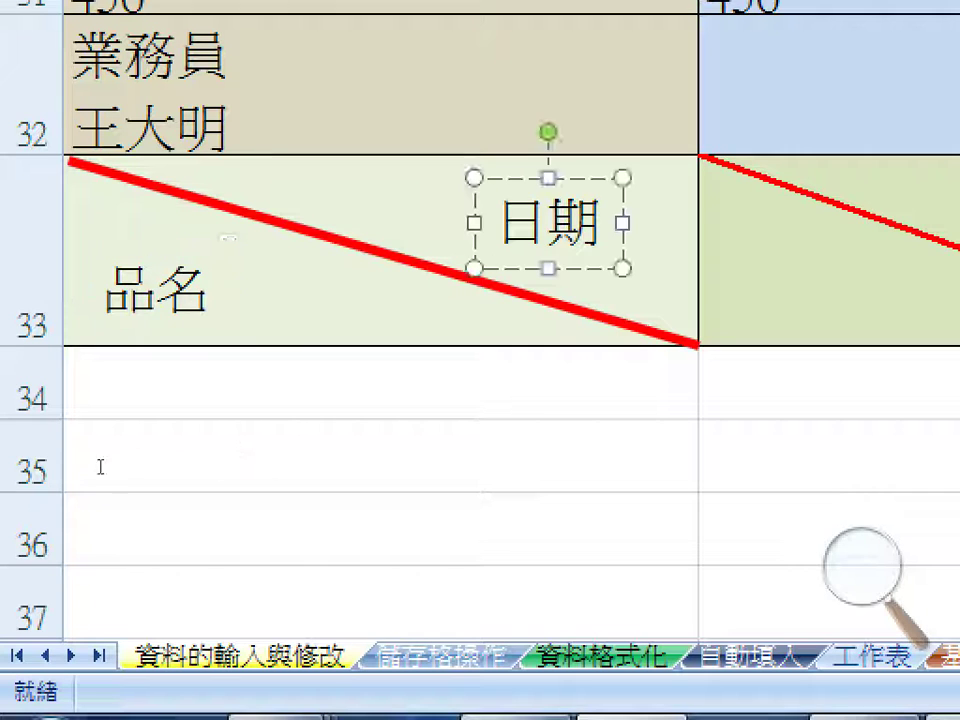
key(Tab)
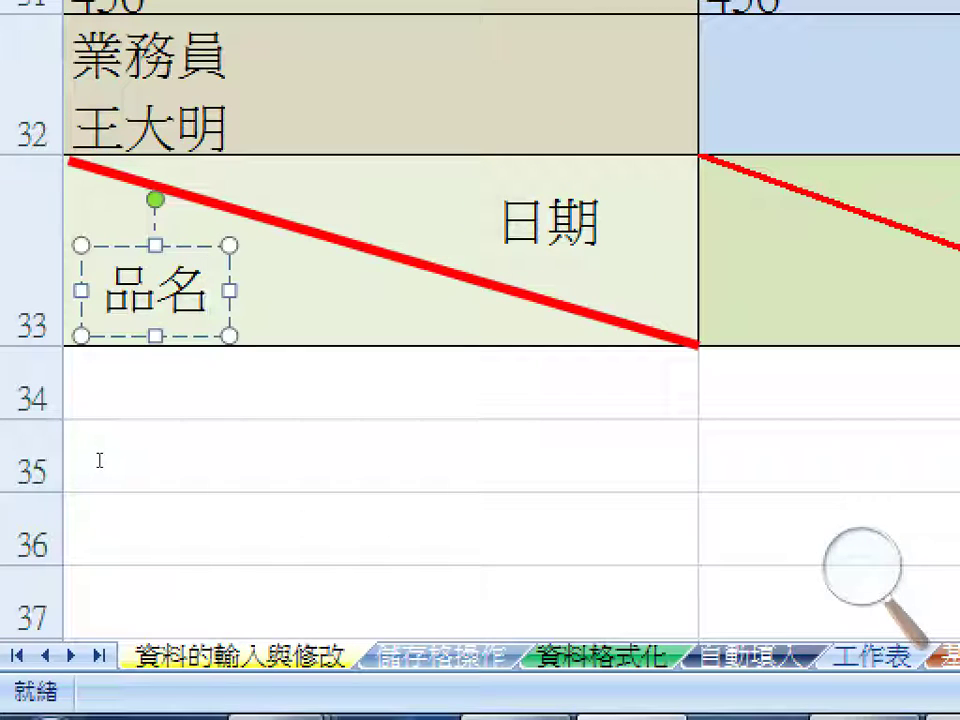
mouse_move(96, 452)
mouse_down()
mouse_move(144, 448)
mouse_move(103, 450)
mouse_up()
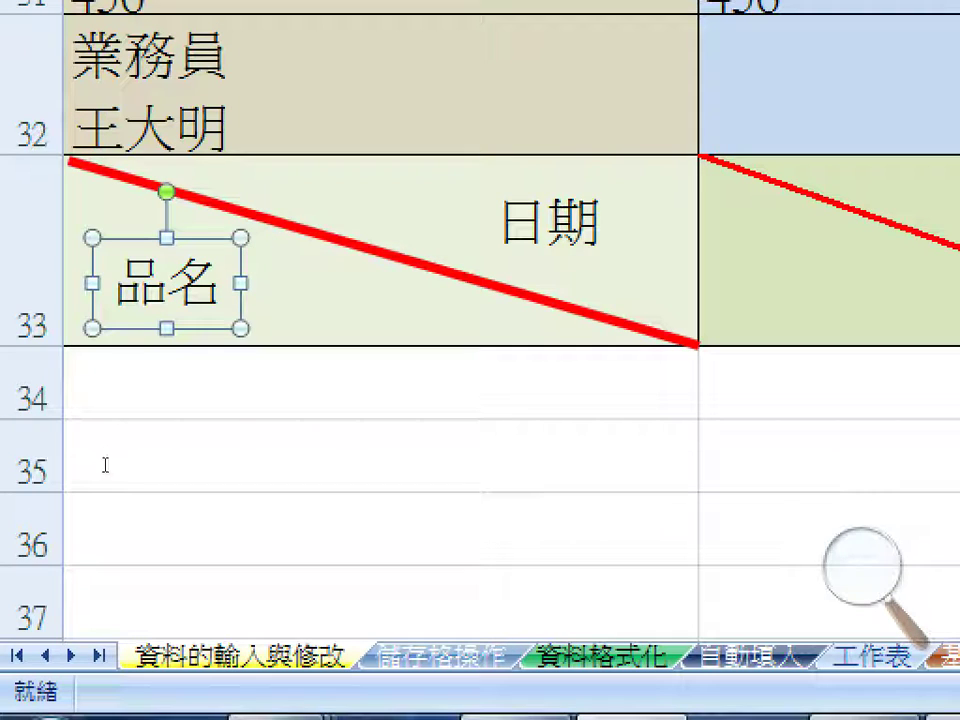
key(Return)
key(Tab)
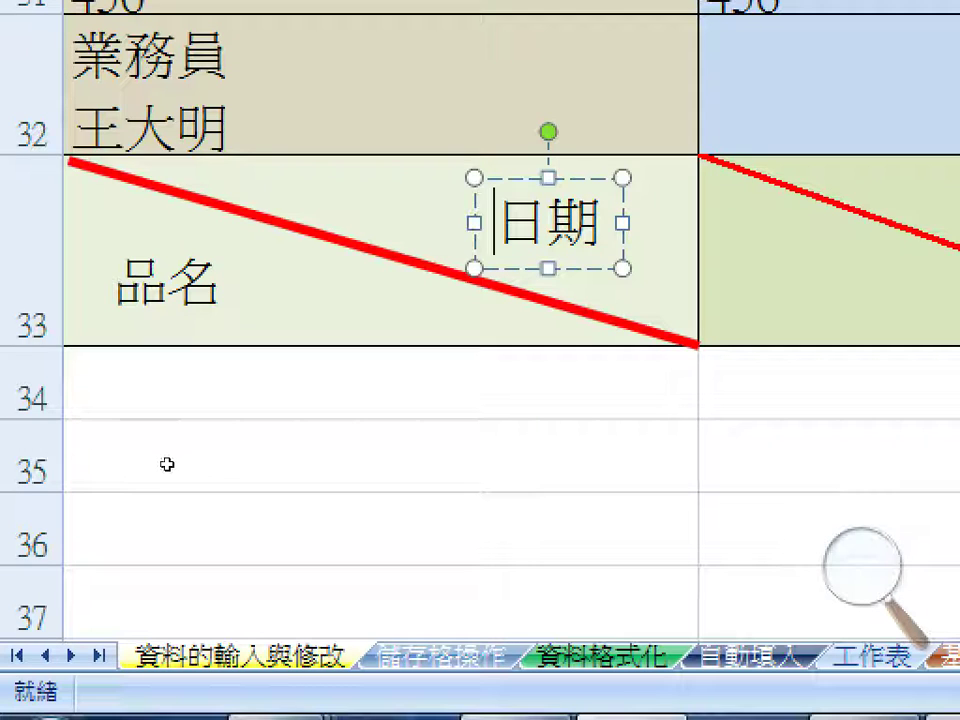
key(Escape)
key(Escape)
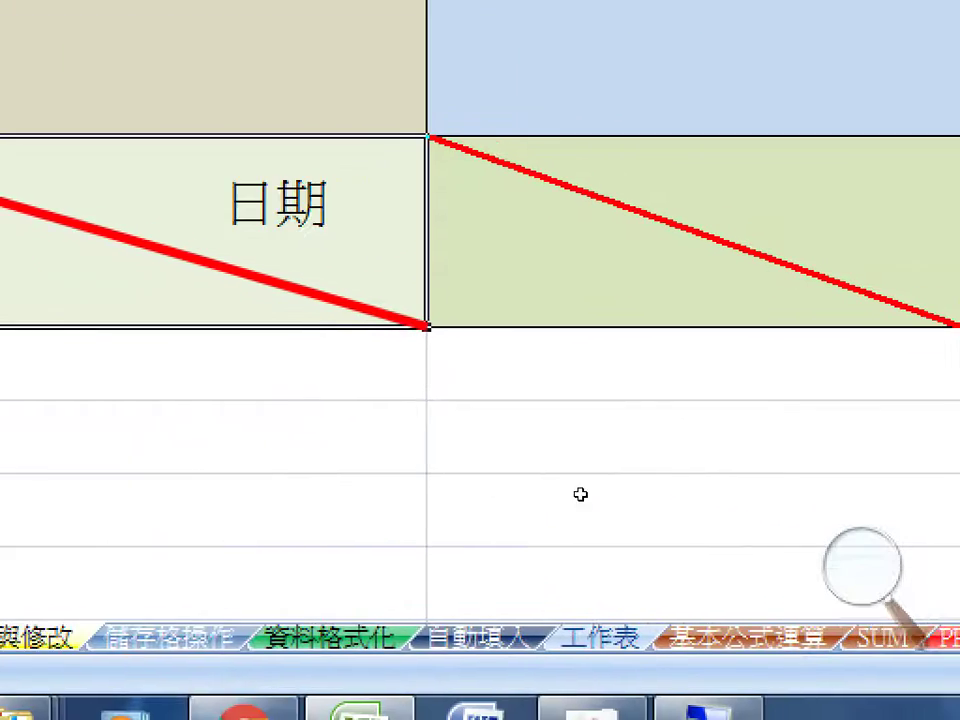
- Enter the header text 日期 in the diagonally split cell B33
key(Right)
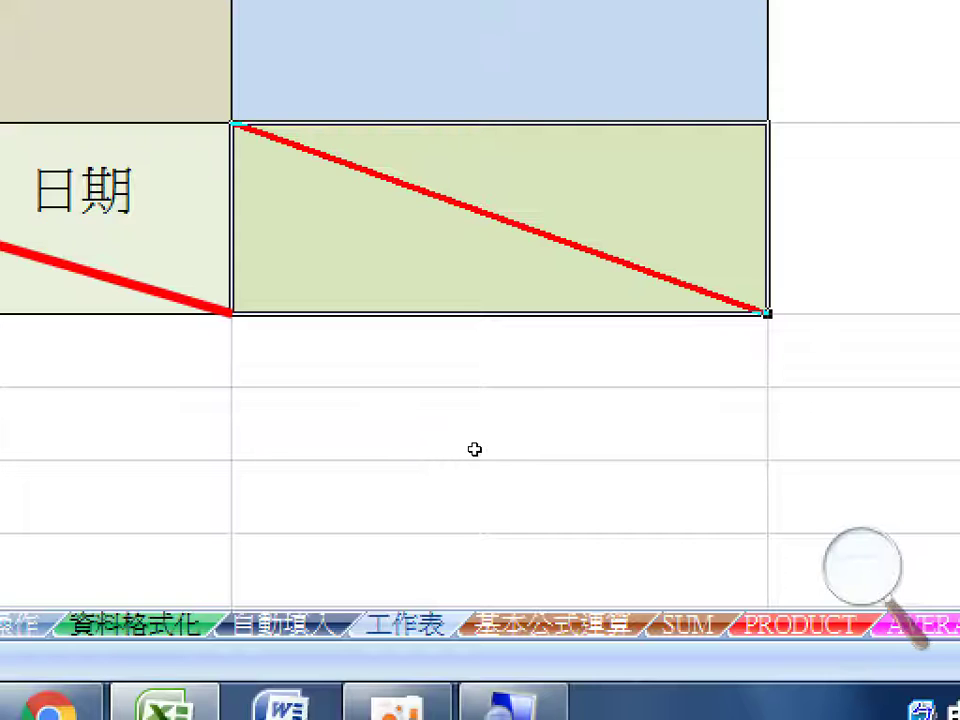
key(Delete)
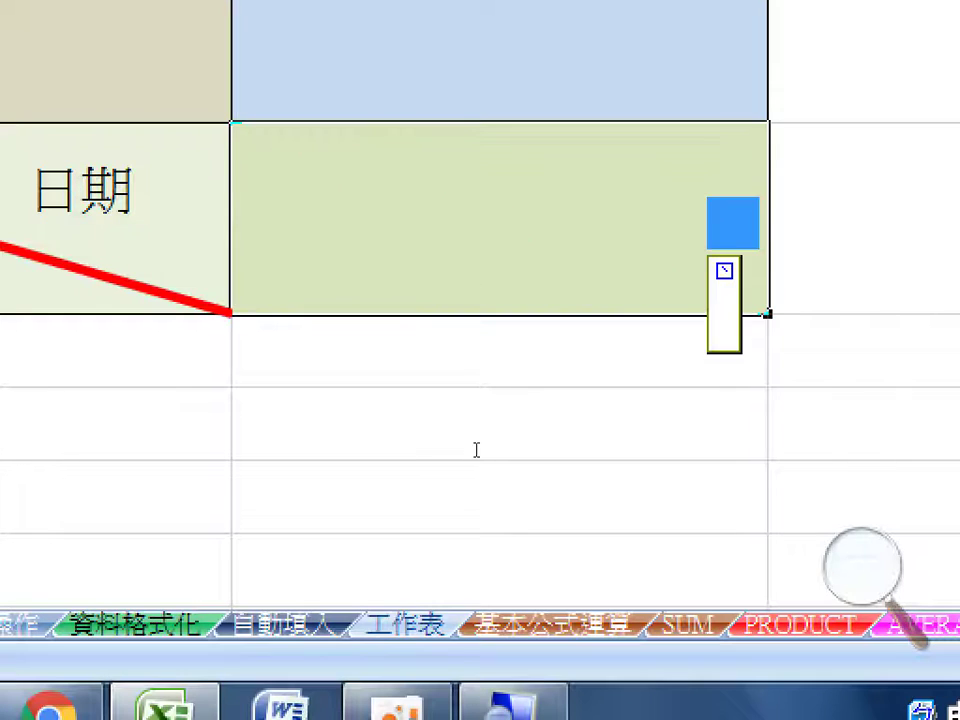
text(日)
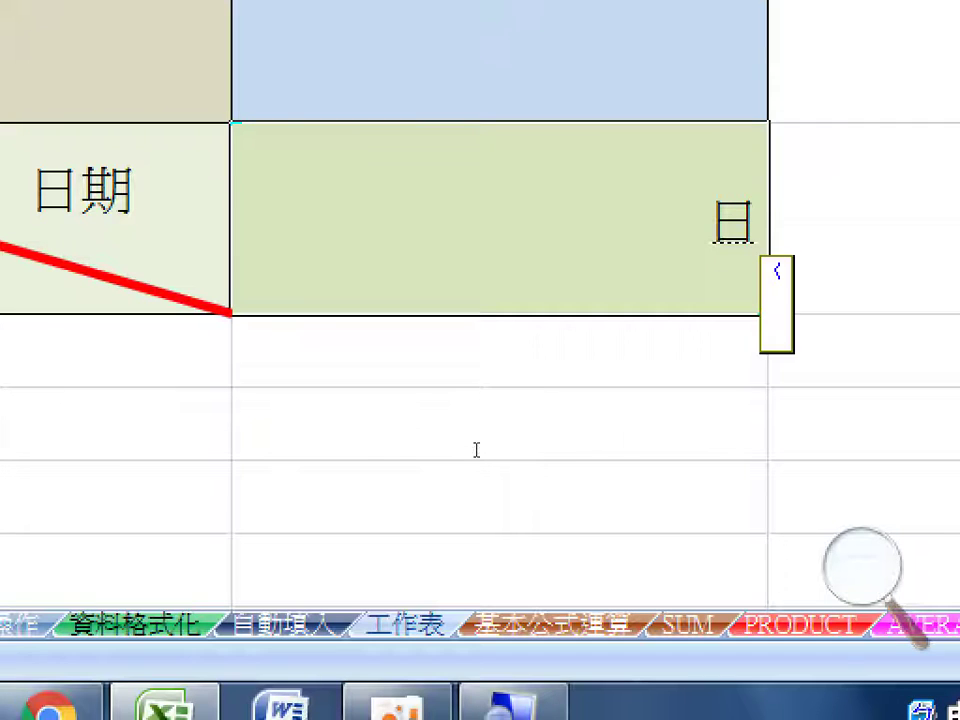
text(期)
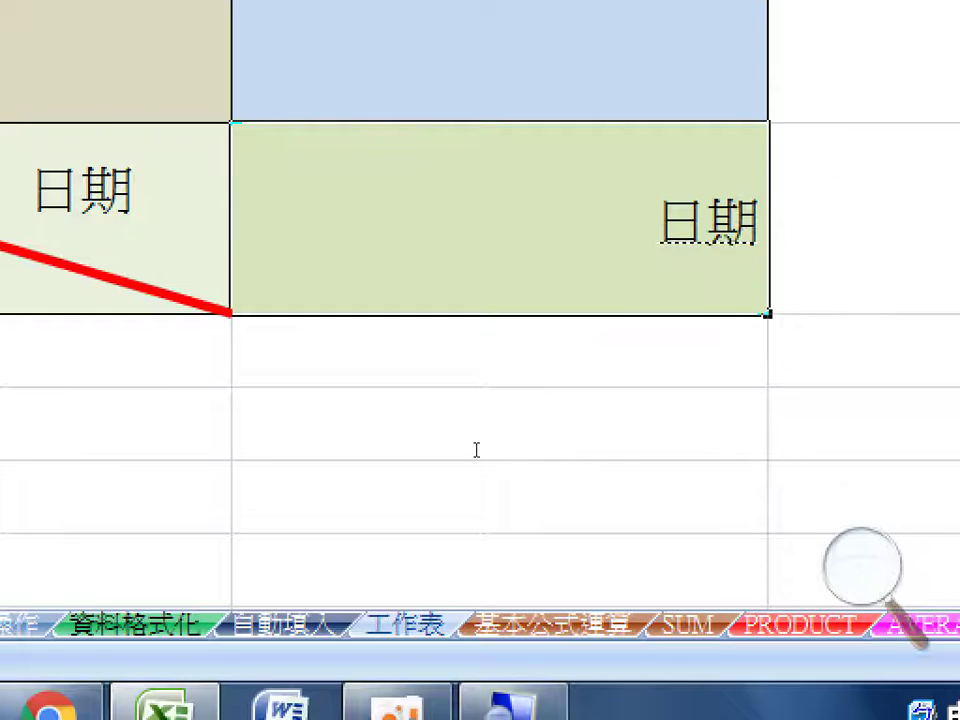
key(Return)
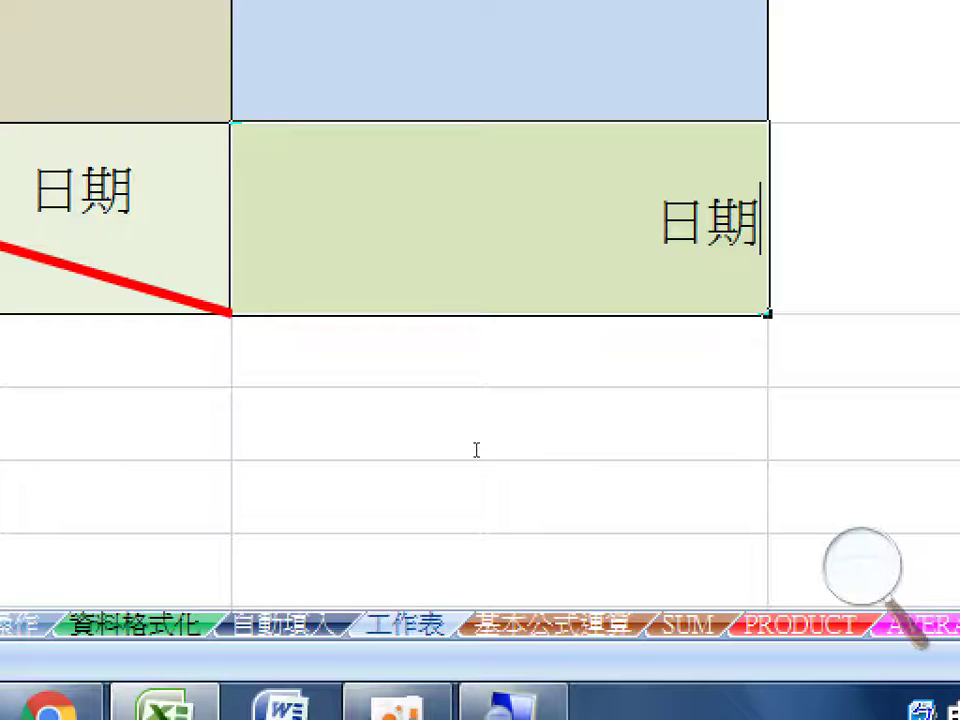